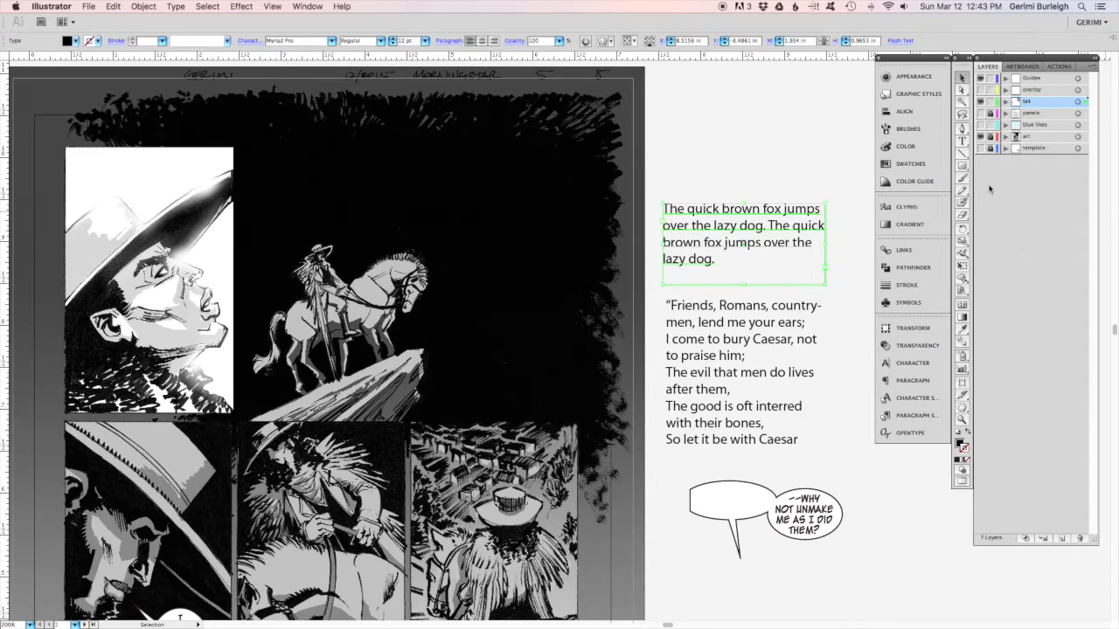
{"action": "left_click", "coordinate": [962, 166]}
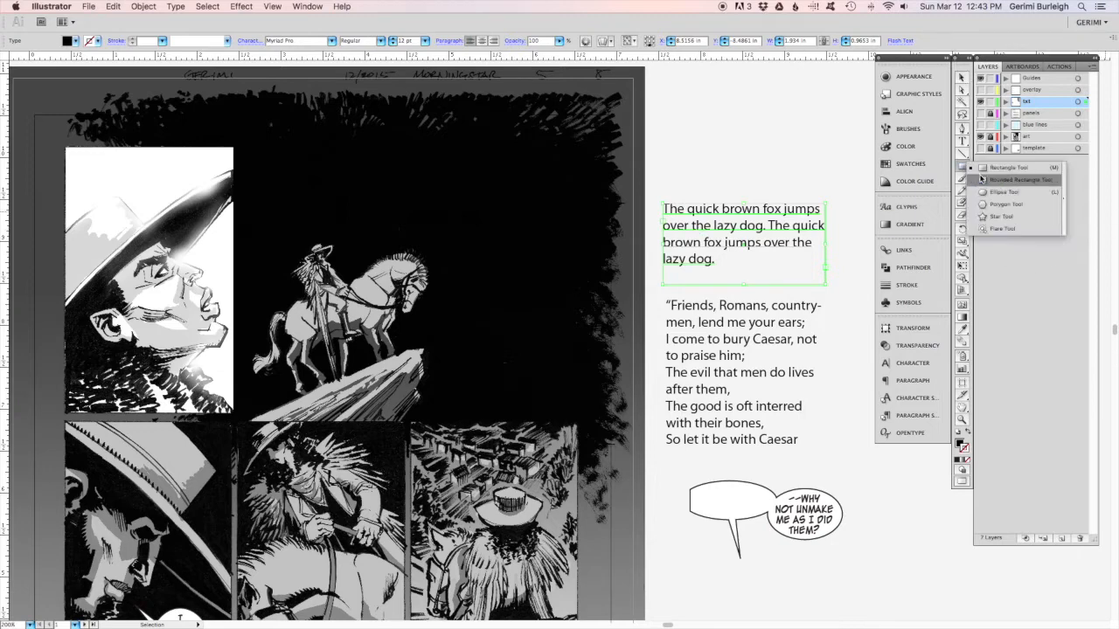
{"action": "left_click", "coordinate": [983, 180]}
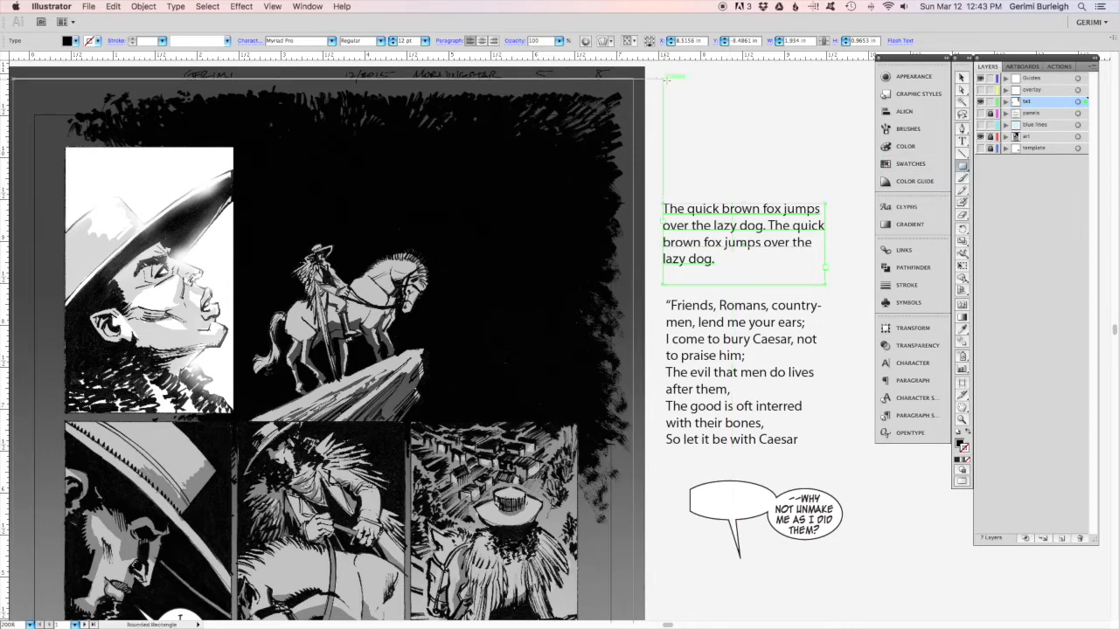
{"action": "left_click_drag", "start_coordinate": [676, 86], "coordinate": [744, 145]}
{"action": "key", "text": "Delete"}
- Draw an ellipse about 1.61 in wide and 1.18 in high above the "quick brown fox" text block
{"action": "left_click", "coordinate": [964, 170]}
{"action": "left_click", "coordinate": [983, 192]}
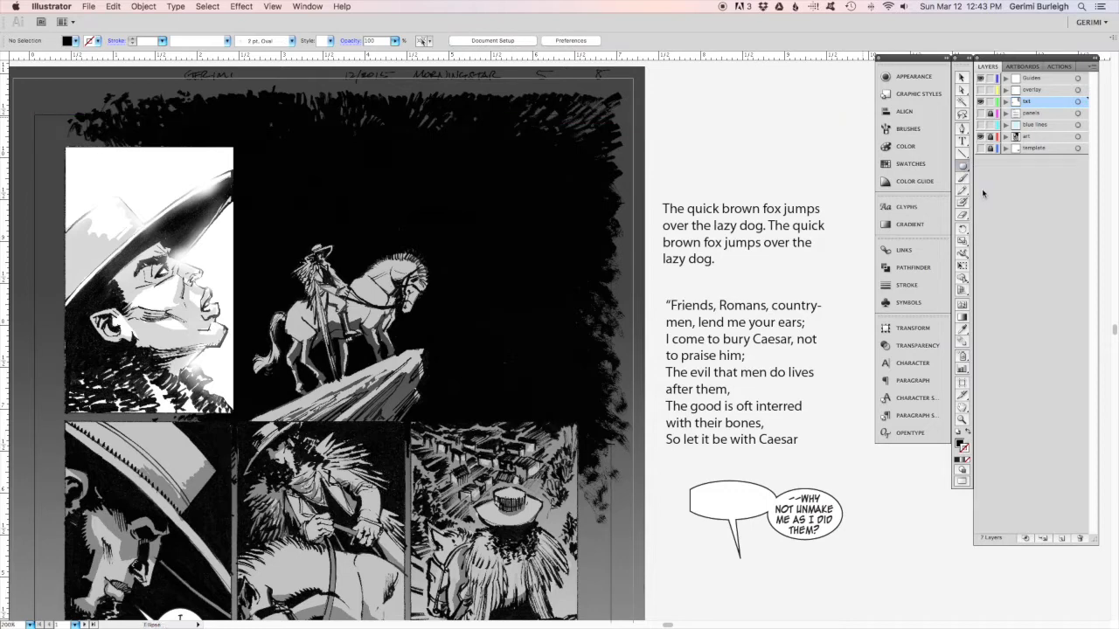
{"action": "left_click_drag", "start_coordinate": [690, 84], "coordinate": [825, 181]}
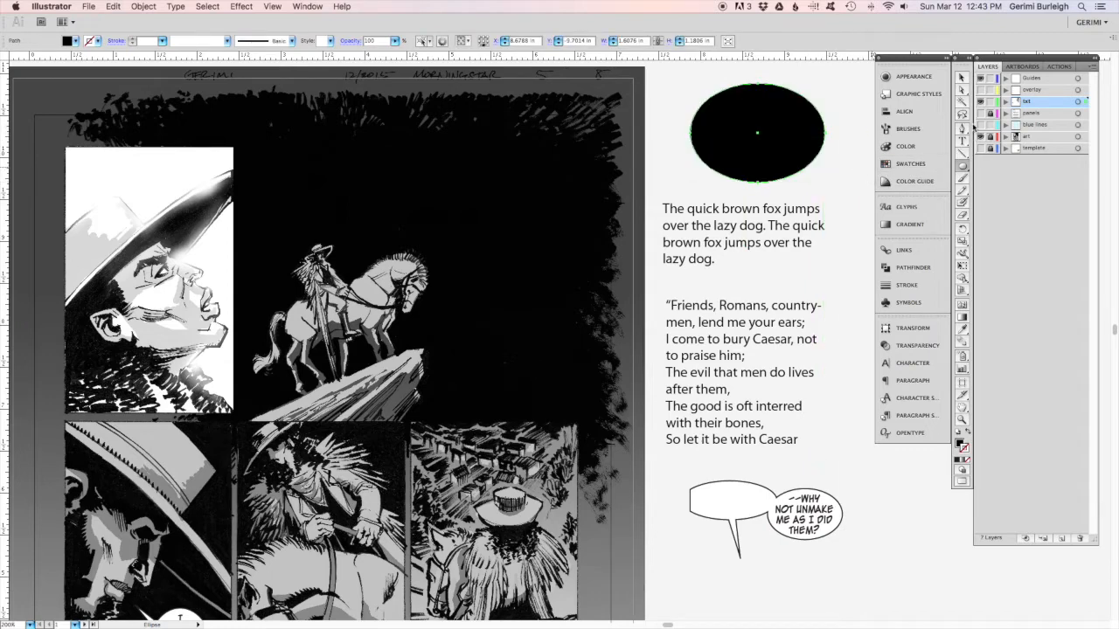
- With the Area Type tool, copy all of the text in the "quick brown fox" block
{"action": "left_click", "coordinate": [963, 141]}
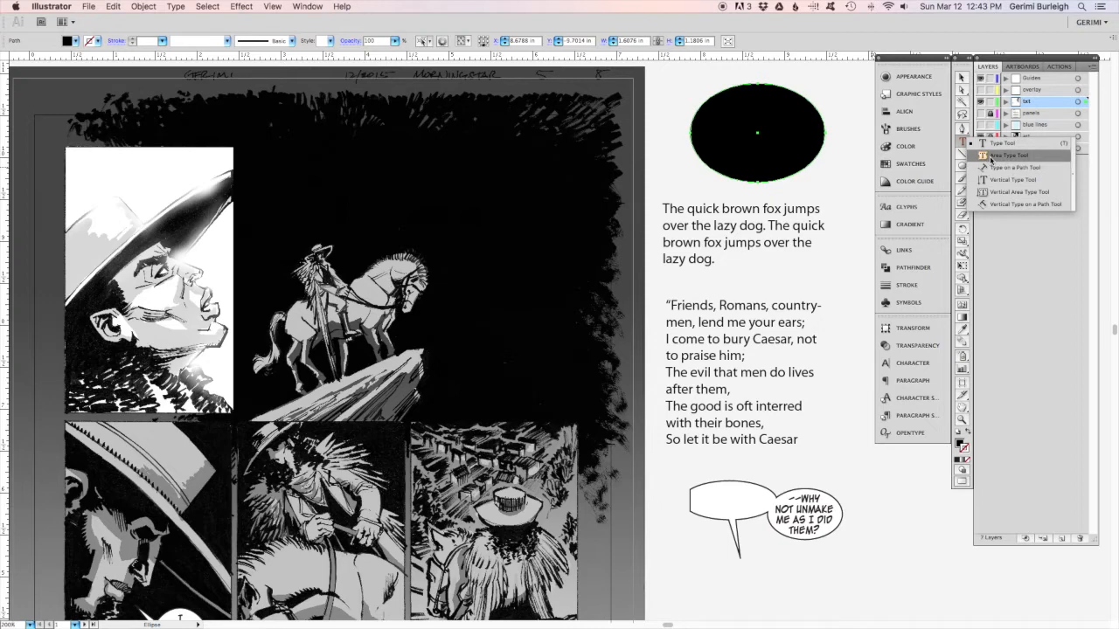
{"action": "left_click", "coordinate": [991, 157]}
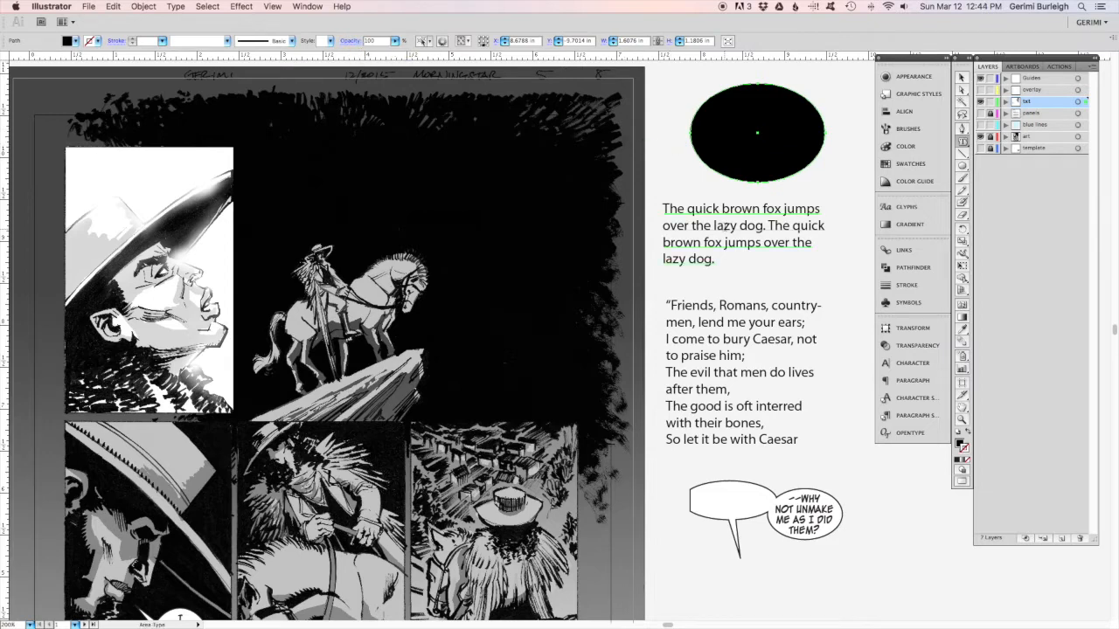
{"action": "left_click", "coordinate": [725, 233]}
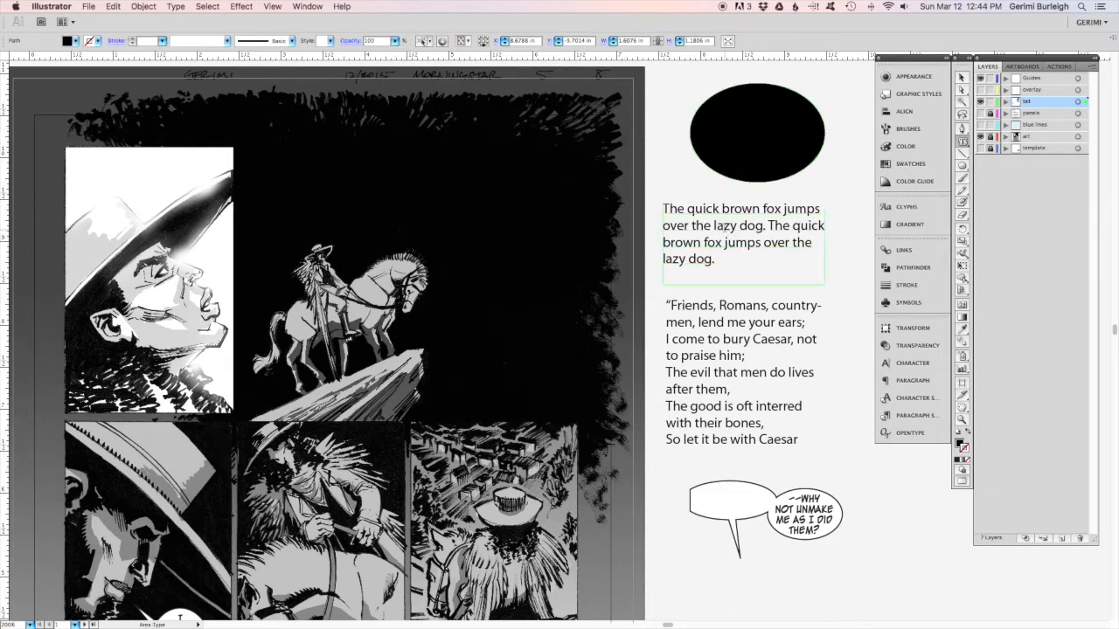
{"action": "double_click", "coordinate": [724, 225]}
{"action": "key", "text": "super+a"}
{"action": "key", "text": "super+c"}
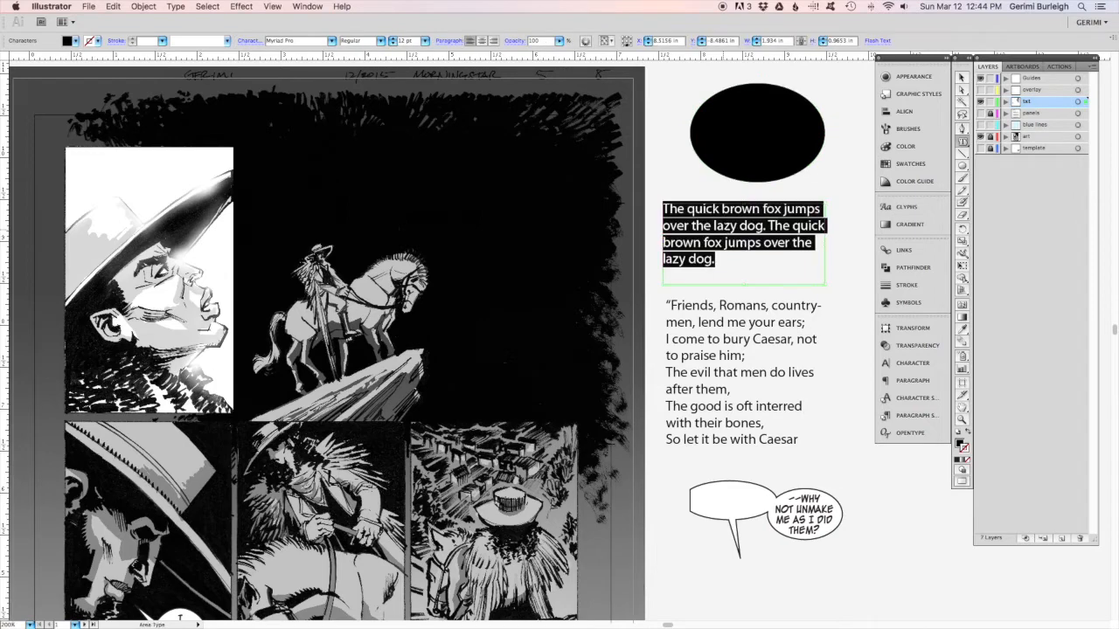
- Turn the black ellipse into an area-type shape and paste the copied text into it, center-aligned
{"action": "left_click", "coordinate": [768, 139], "text": "super"}
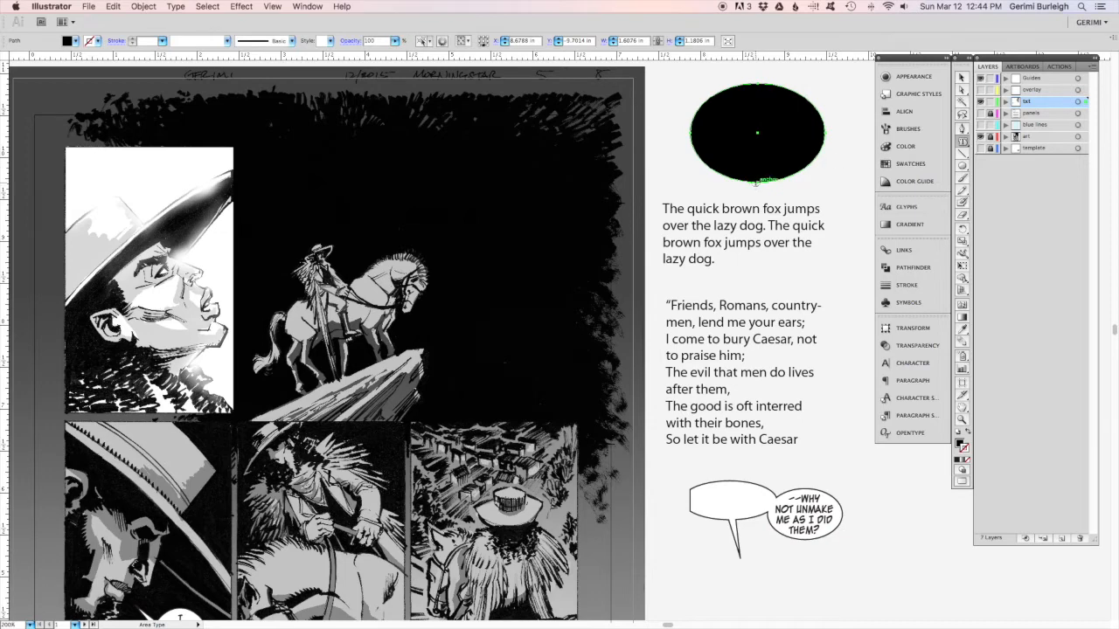
{"action": "left_click", "coordinate": [757, 181]}
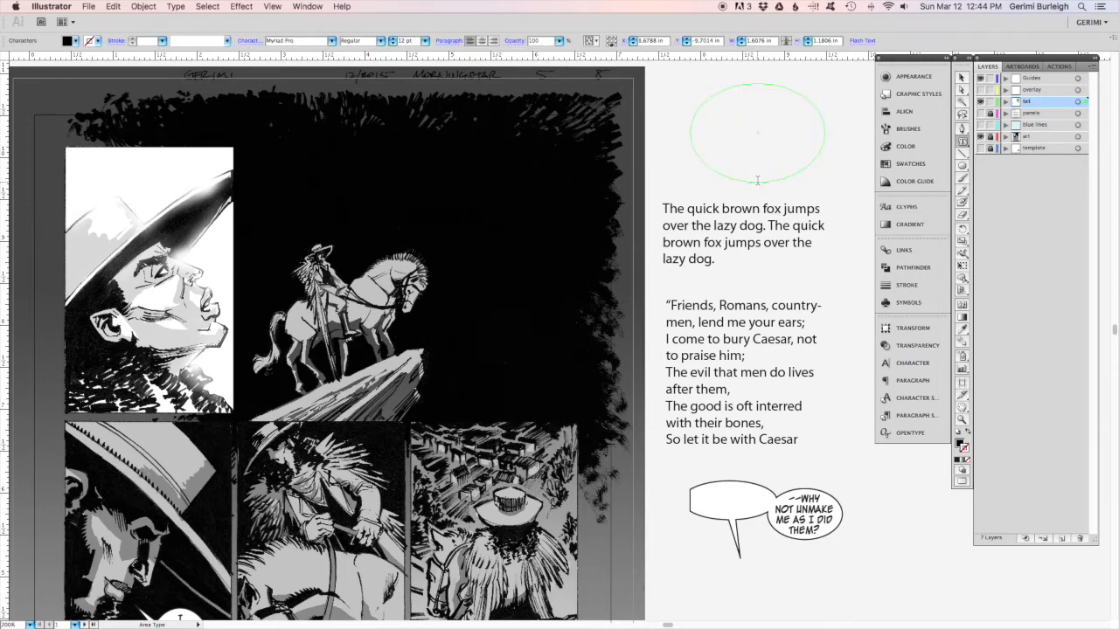
{"action": "key", "text": "super+v"}
{"action": "key", "text": "Escape"}
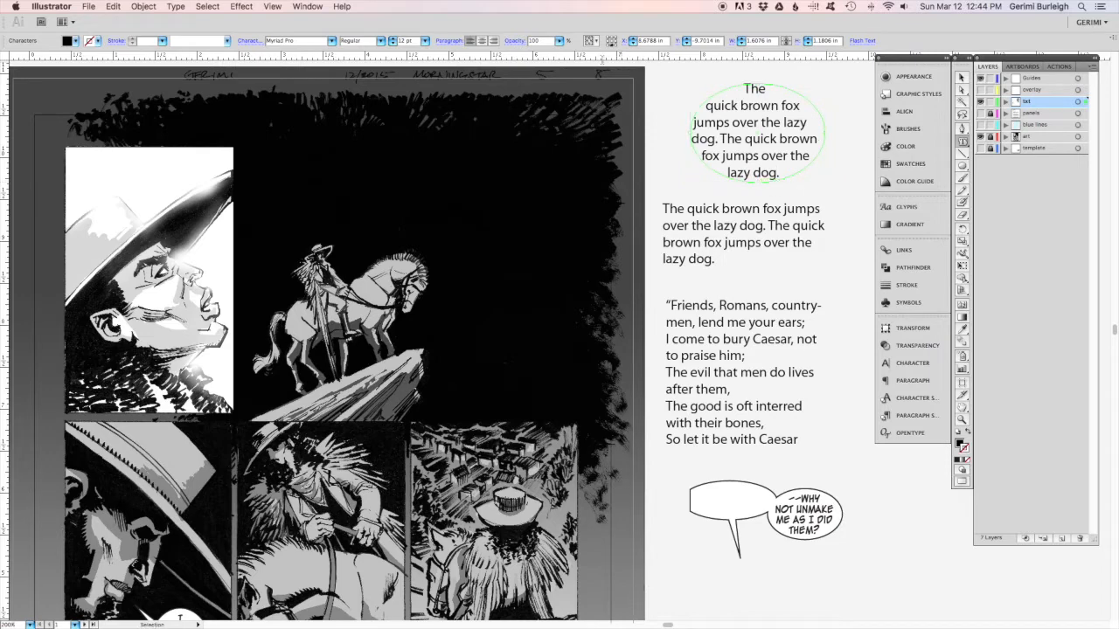
{"action": "key", "text": "super+shift+c"}
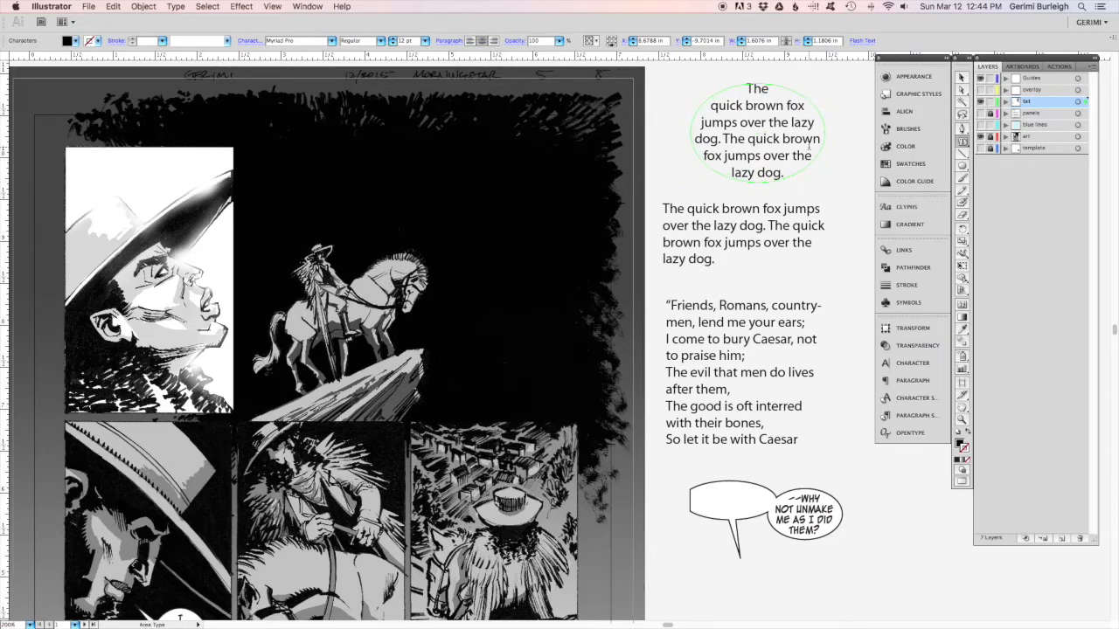
- Set the oval text to Zap Raygun V2.0 at 9 pt and shrink its oval to about 1.5 × 0.99 in
{"action": "left_click", "coordinate": [962, 78]}
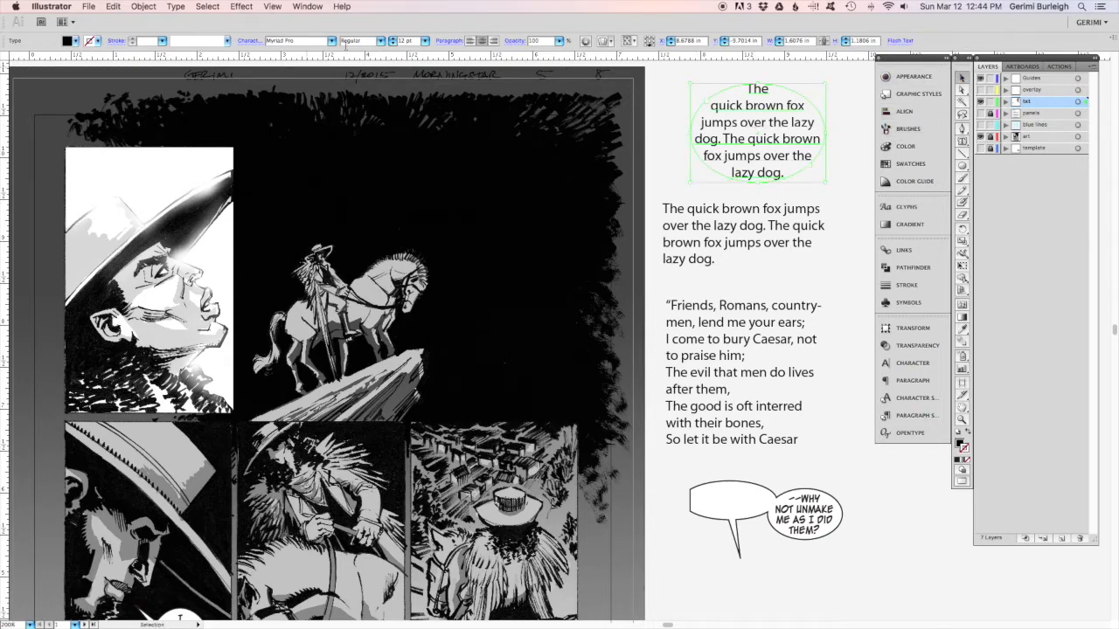
{"action": "left_click", "coordinate": [332, 41]}
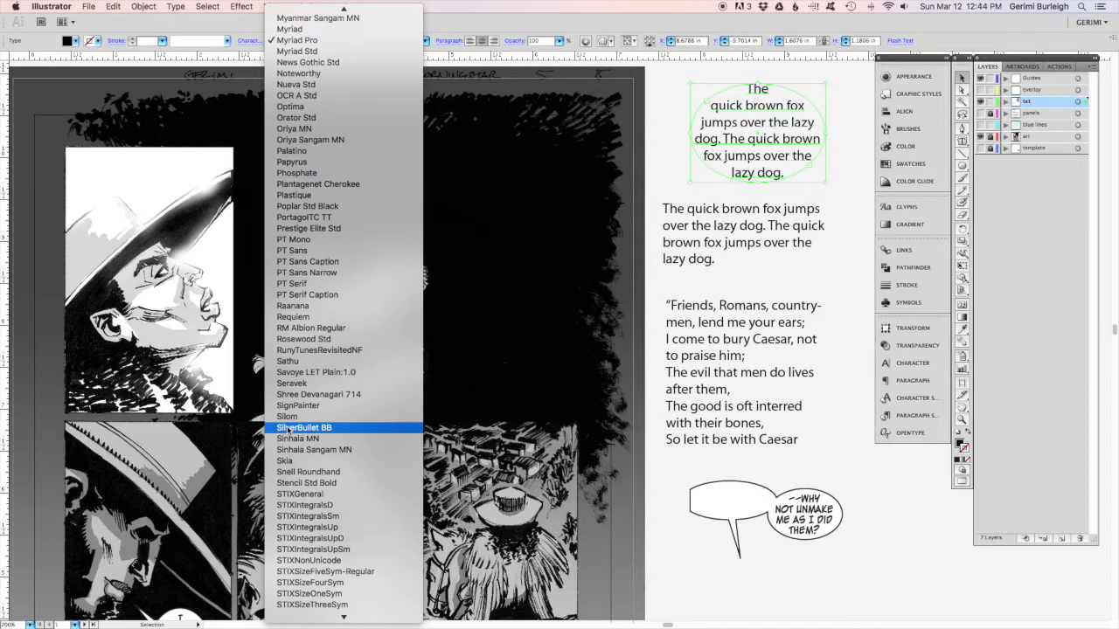
{"action": "scroll", "coordinate": [309, 484], "scroll_direction": "down", "scroll_amount": 10}
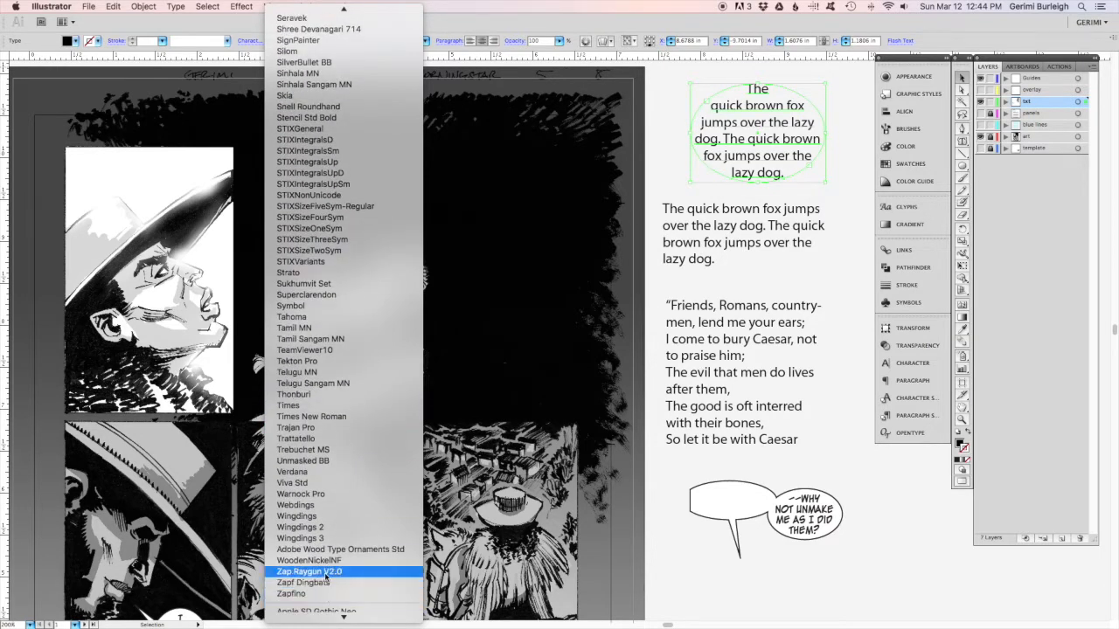
{"action": "left_click", "coordinate": [326, 574]}
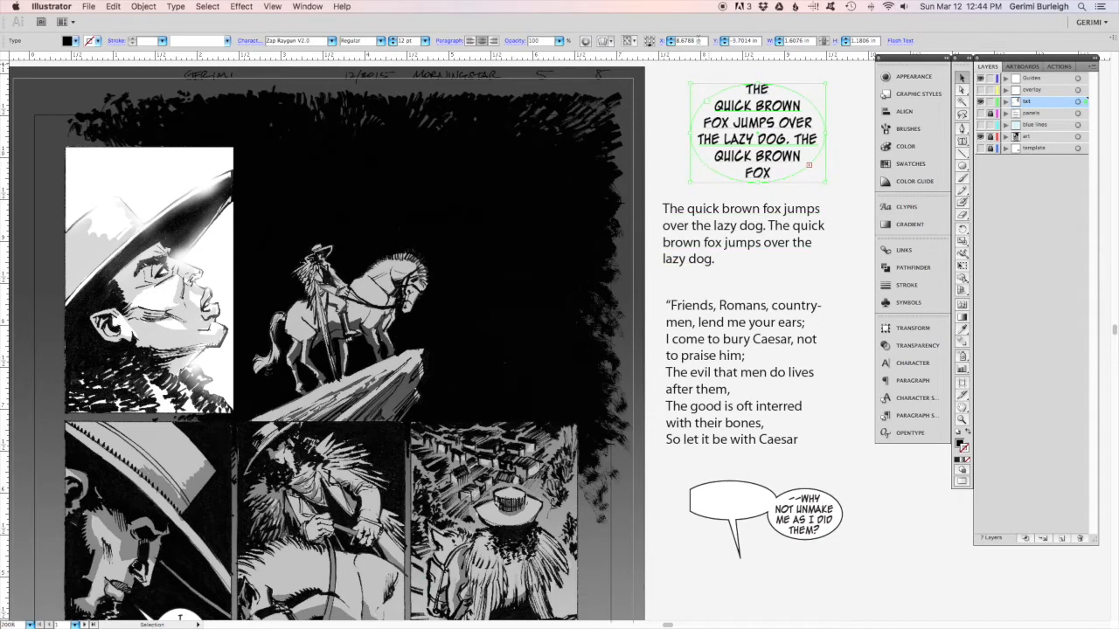
{"action": "left_click", "coordinate": [425, 41]}
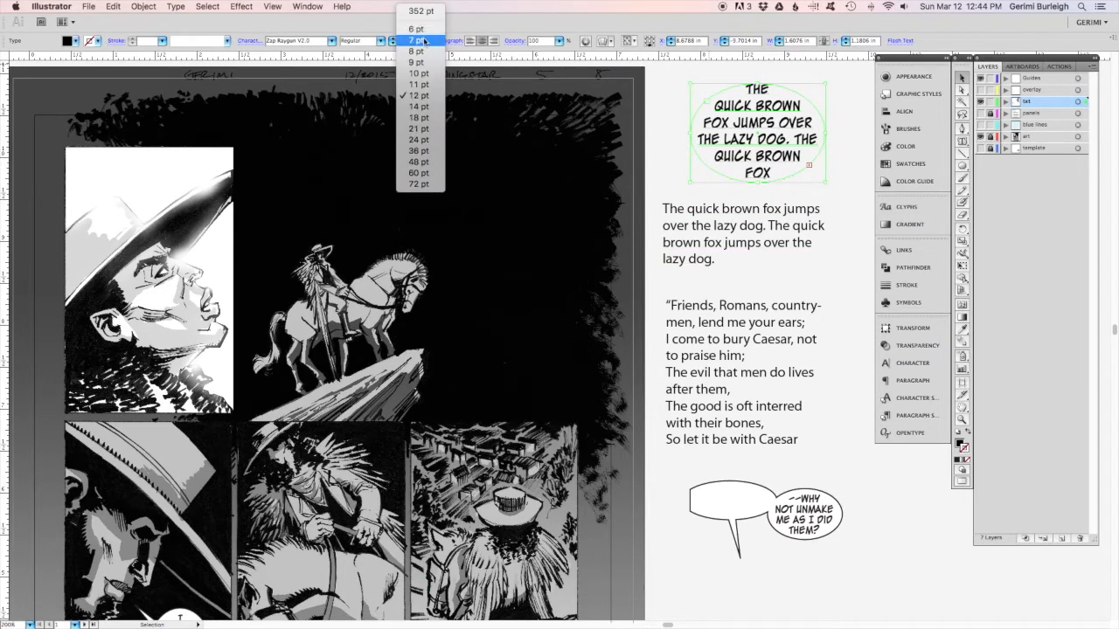
{"action": "left_click", "coordinate": [418, 63]}
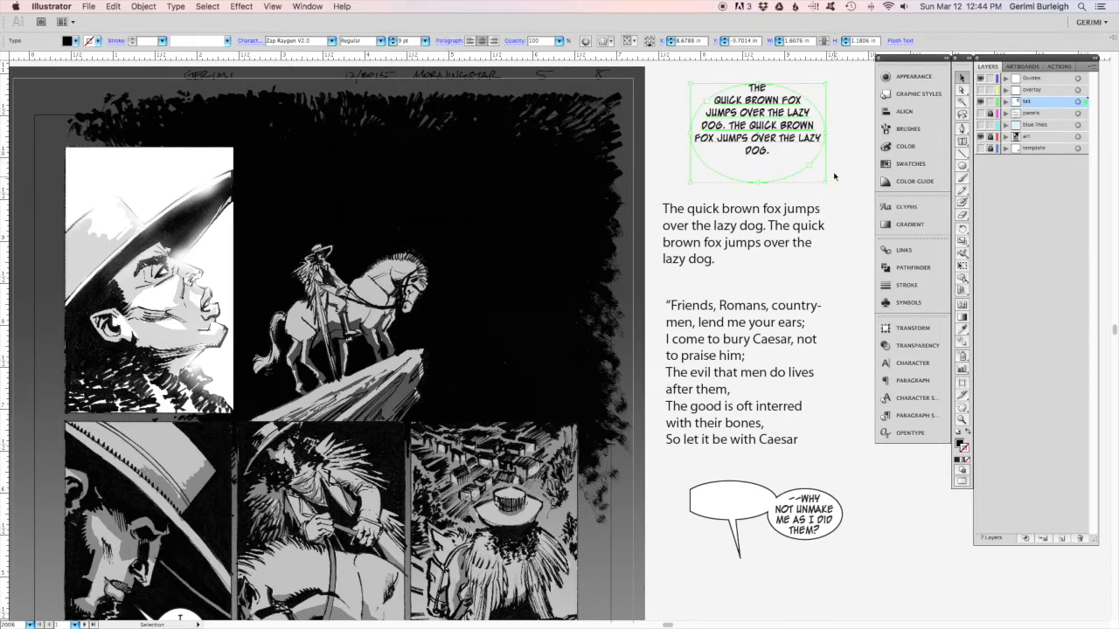
{"action": "left_click_drag", "start_coordinate": [825, 184], "coordinate": [816, 166]}
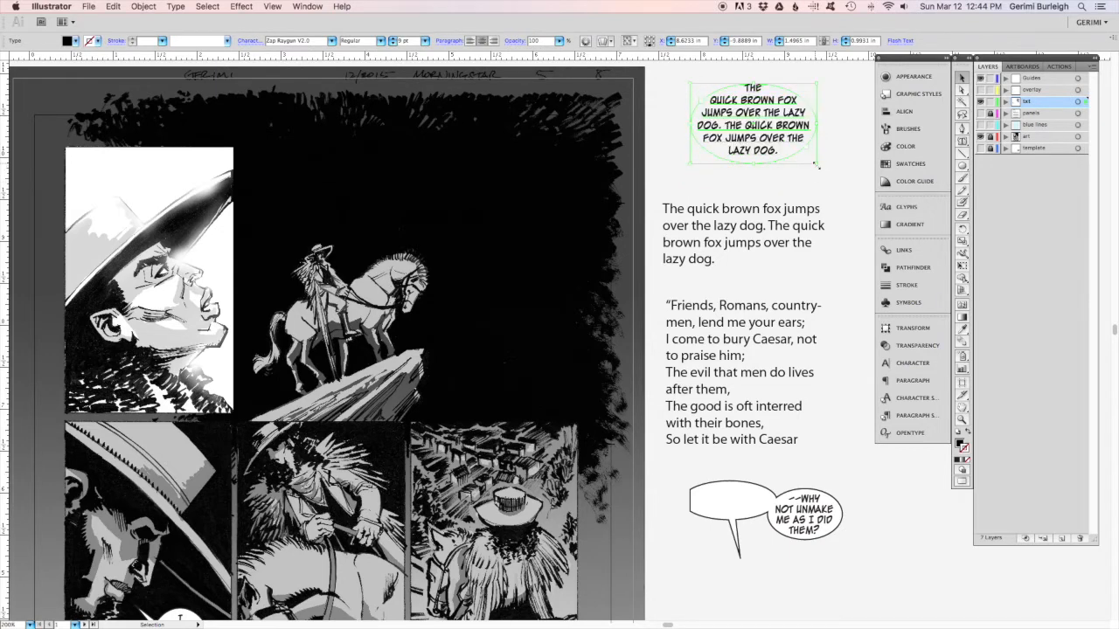
{"action": "left_click", "coordinate": [837, 180]}
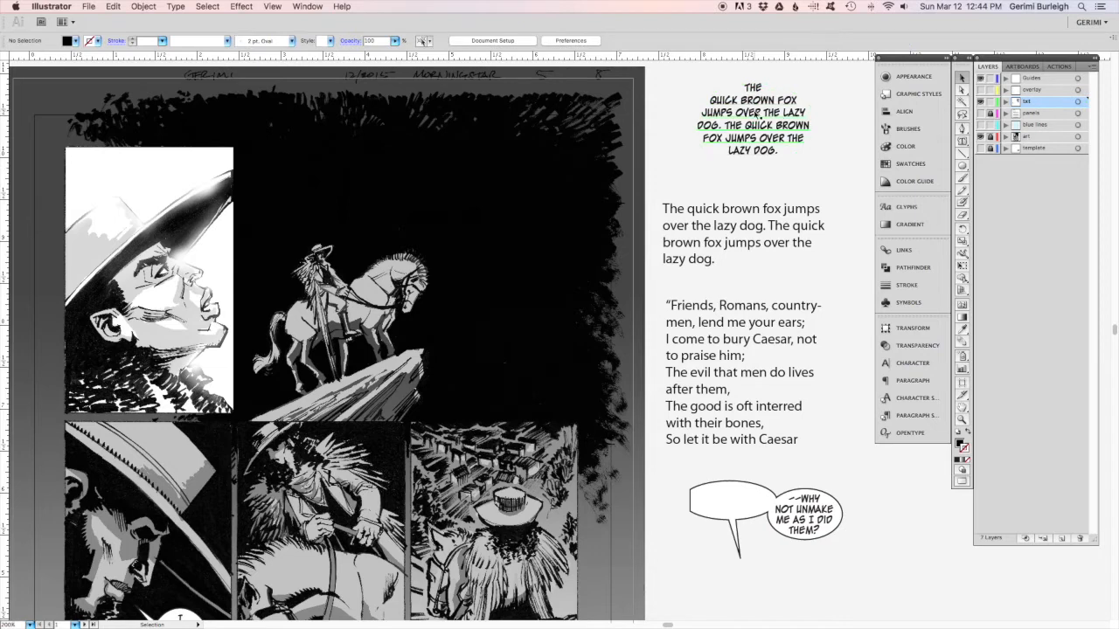
- Draw a white ellipse with a 1 pt black stroke, about 1.46 × 1.09 in, above the rider on the comic page
{"action": "key", "text": "l"}
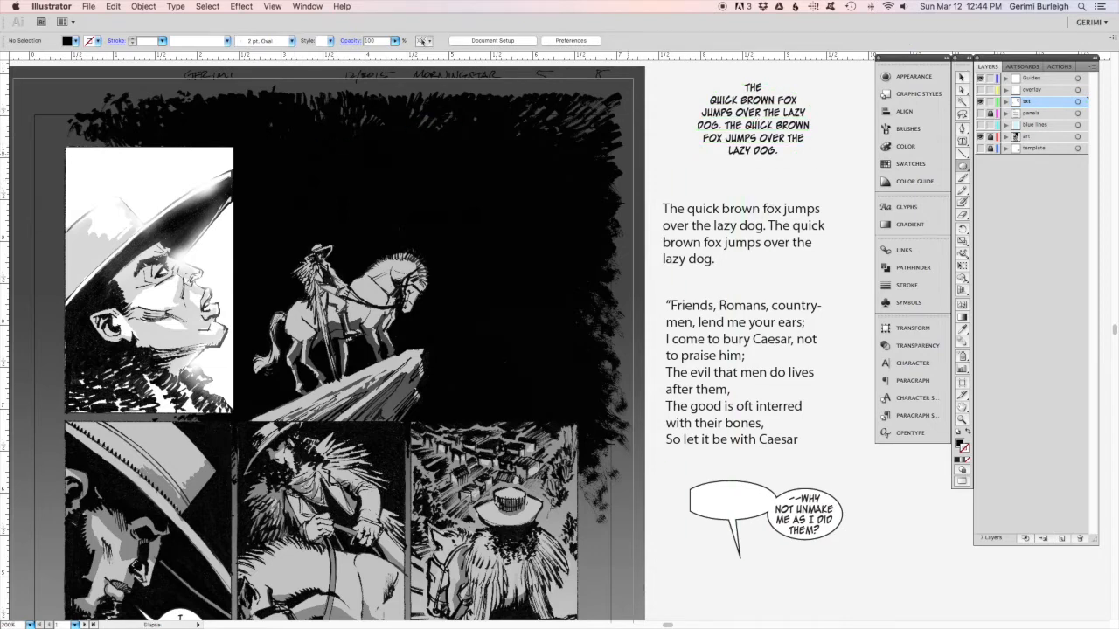
{"action": "left_click_drag", "start_coordinate": [274, 136], "coordinate": [396, 227]}
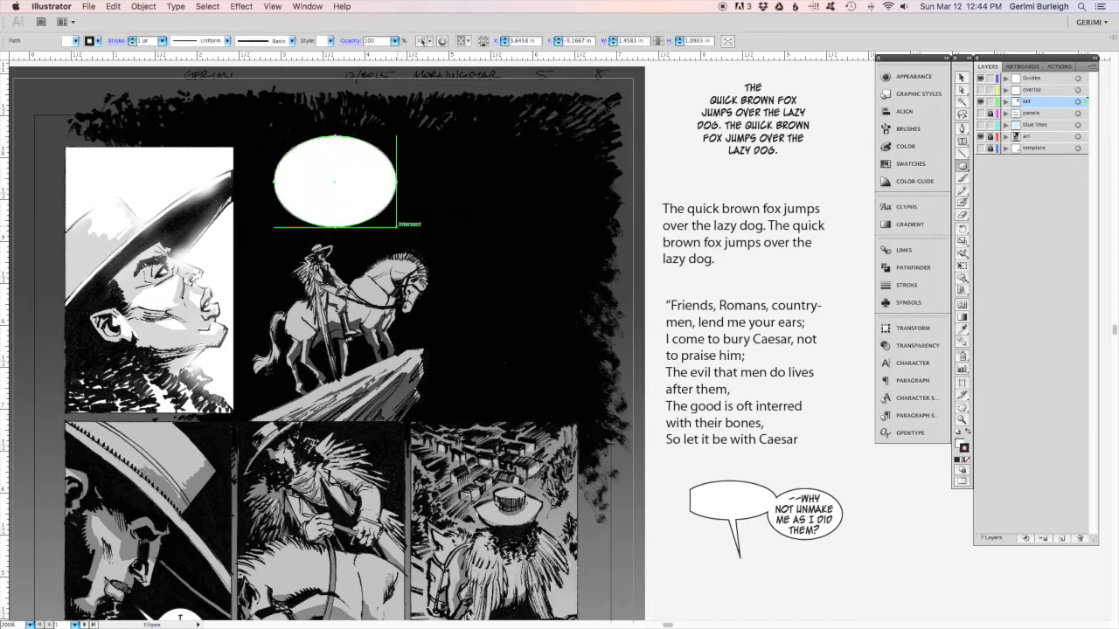
{"action": "key", "text": "v"}
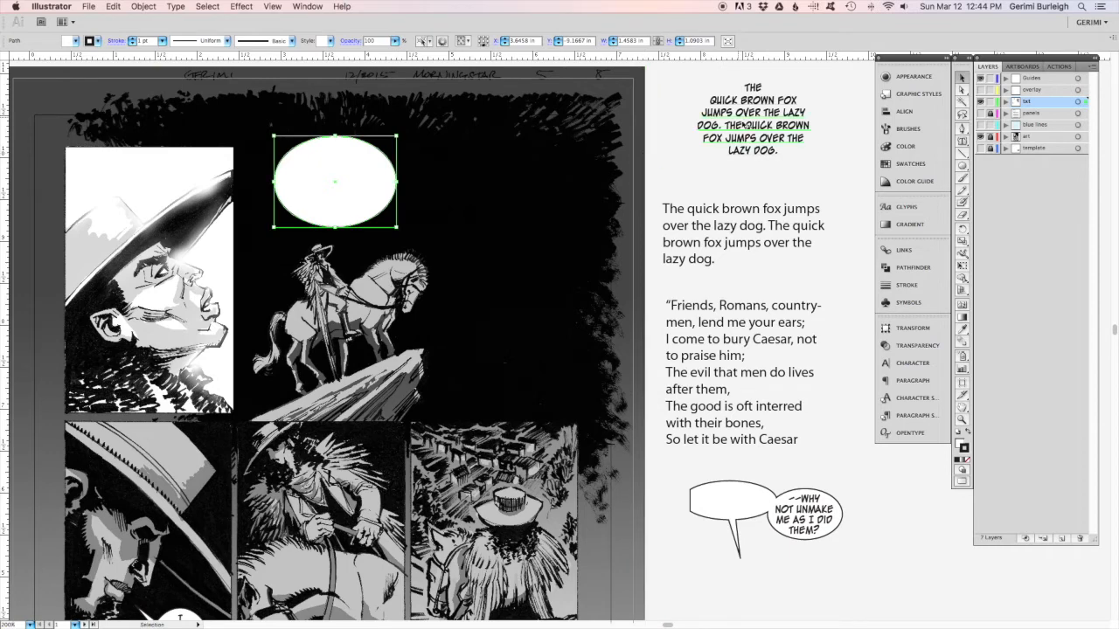
- Move the oval comic-font text onto the white ellipse and bring it to the front
{"action": "left_click", "coordinate": [755, 129]}
{"action": "left_click_drag", "start_coordinate": [755, 129], "coordinate": [343, 191]}
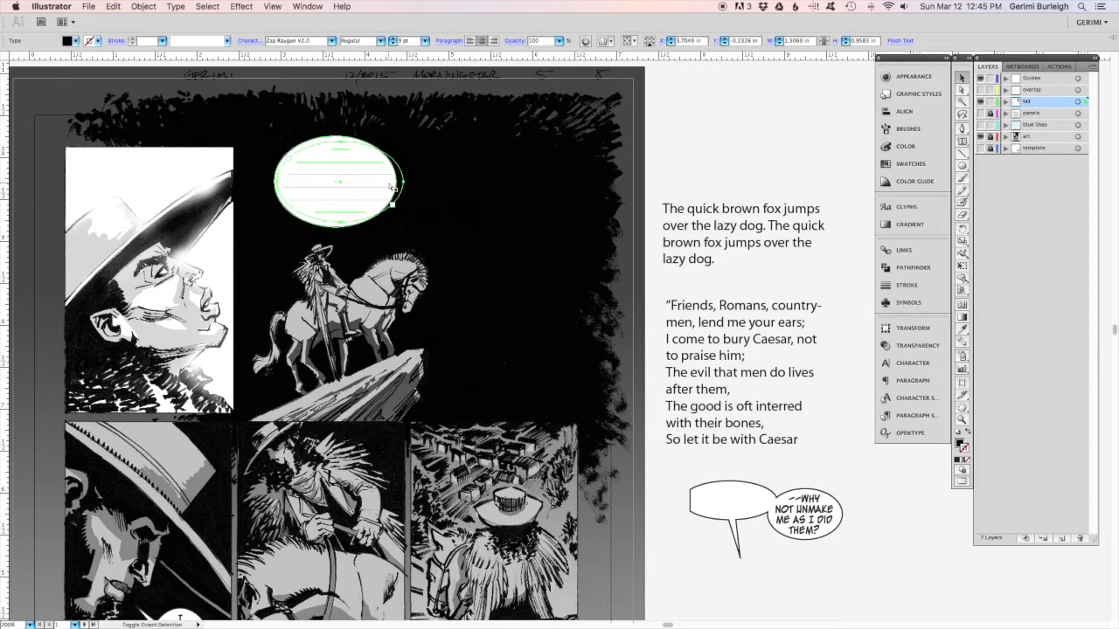
{"action": "left_click", "coordinate": [207, 6]}
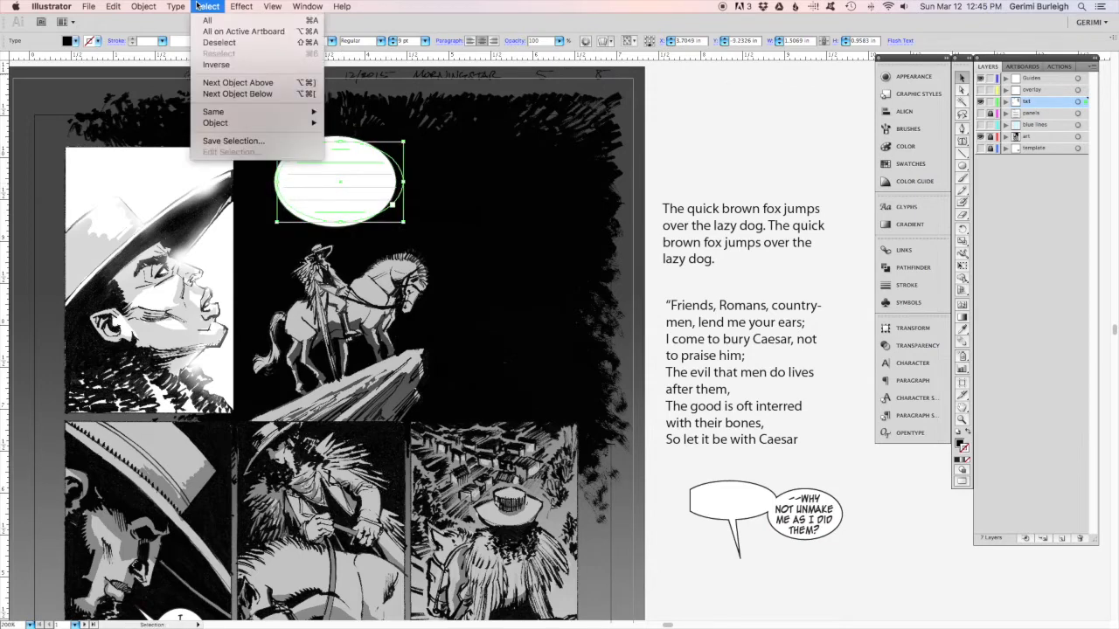
{"action": "mouse_move", "coordinate": [181, 7]}
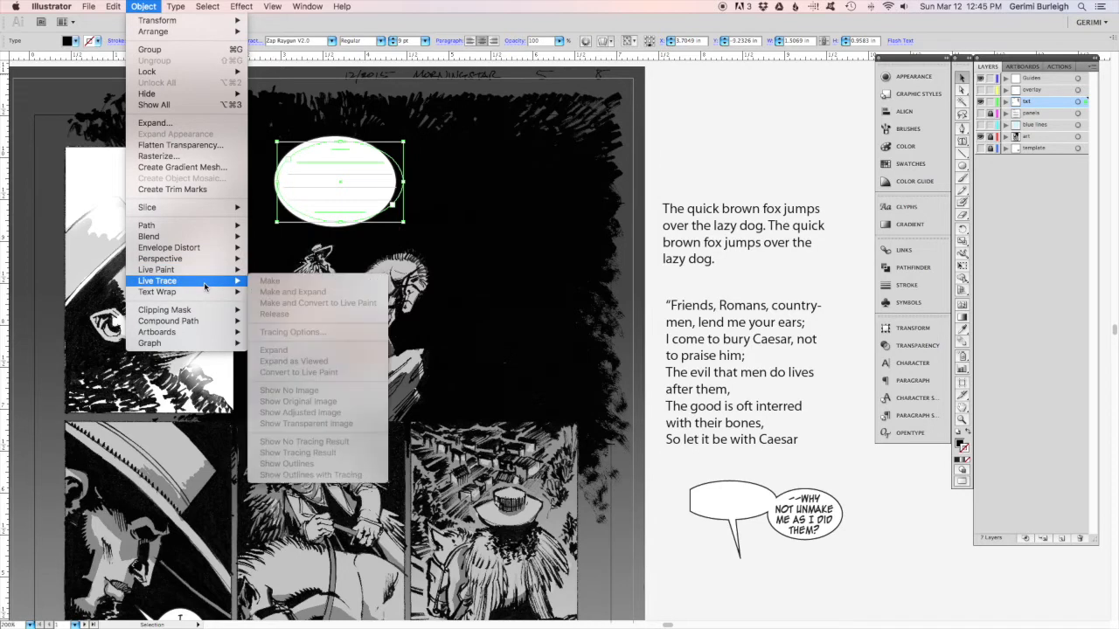
{"action": "mouse_move", "coordinate": [207, 296]}
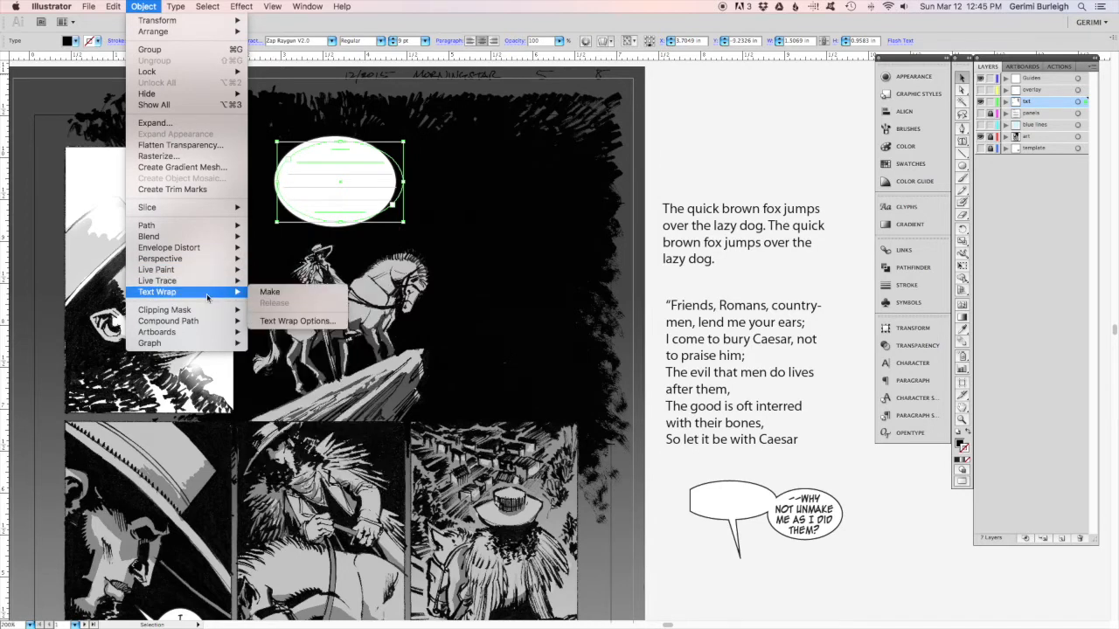
{"action": "mouse_move", "coordinate": [175, 31]}
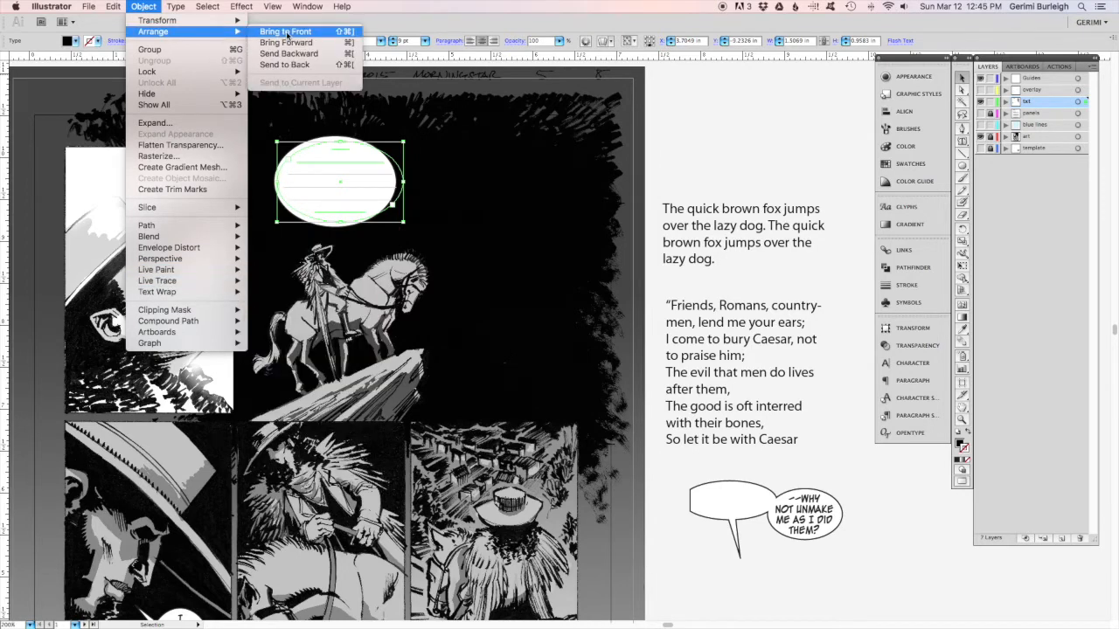
{"action": "left_click", "coordinate": [288, 33]}
- Resize the white ellipse to about 1.58 × 1.04 in around the text and shift both slightly left together
{"action": "left_click", "coordinate": [363, 222]}
{"action": "left_click_drag", "start_coordinate": [398, 229], "coordinate": [407, 223]}
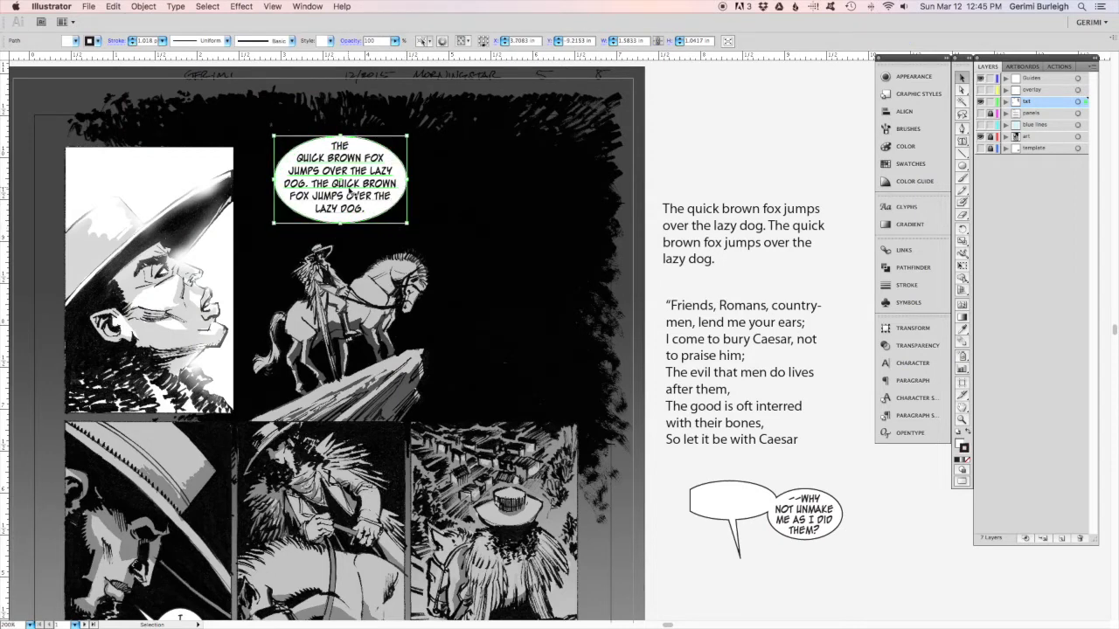
{"action": "left_click_drag", "start_coordinate": [349, 193], "coordinate": [338, 192]}
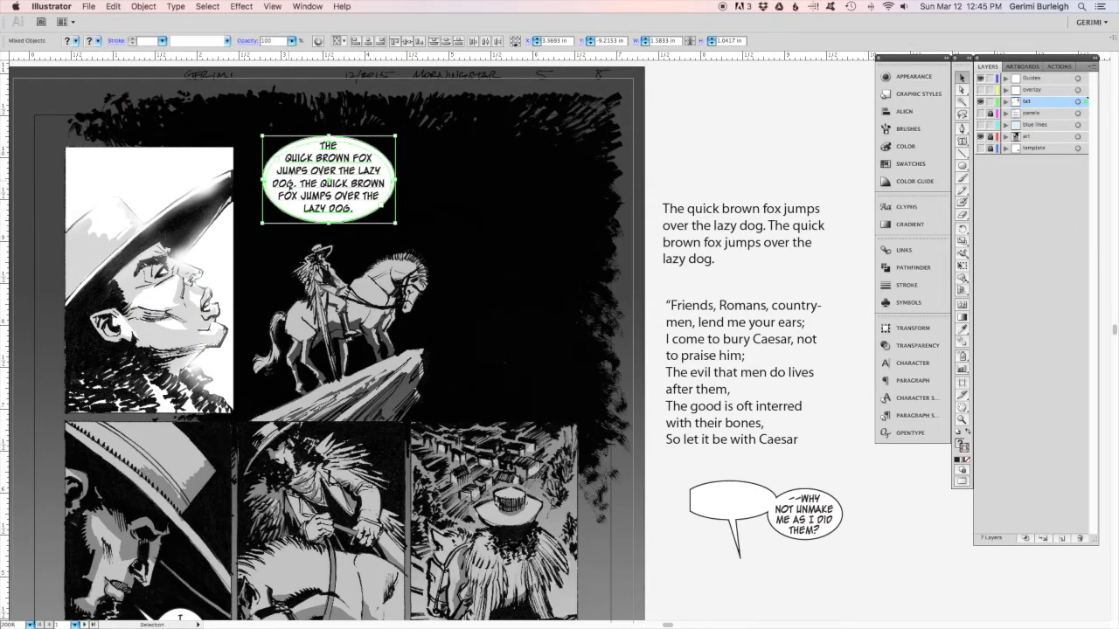
{"action": "left_click", "coordinate": [324, 233]}
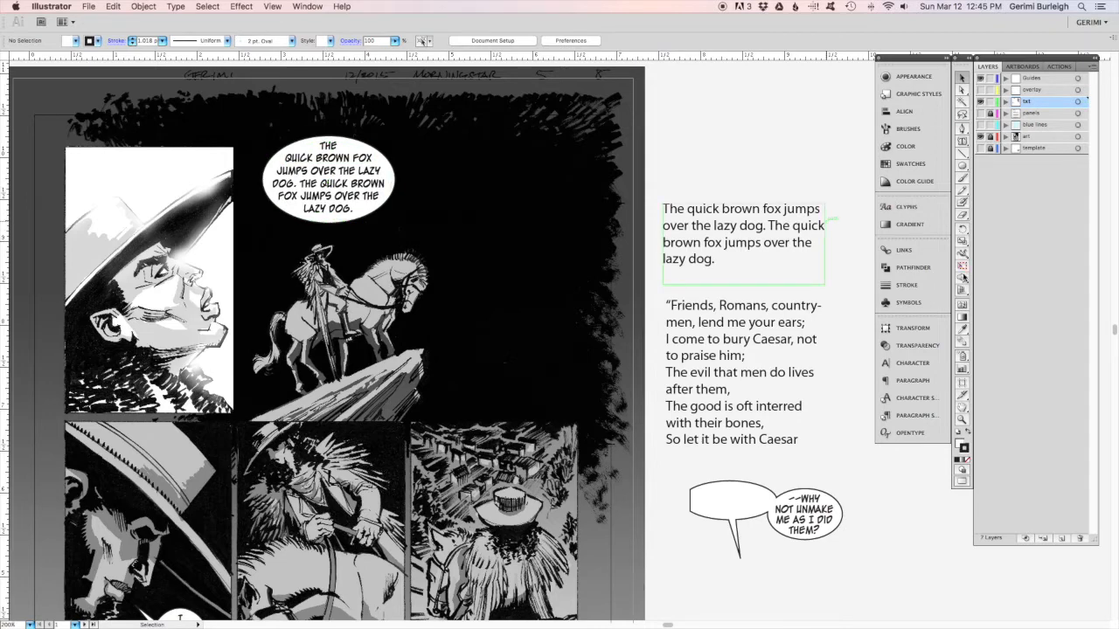
- Draw a small pointed tail with the Pen tool from the balloon's lower edge down toward the rider's head
{"action": "left_click", "coordinate": [962, 129]}
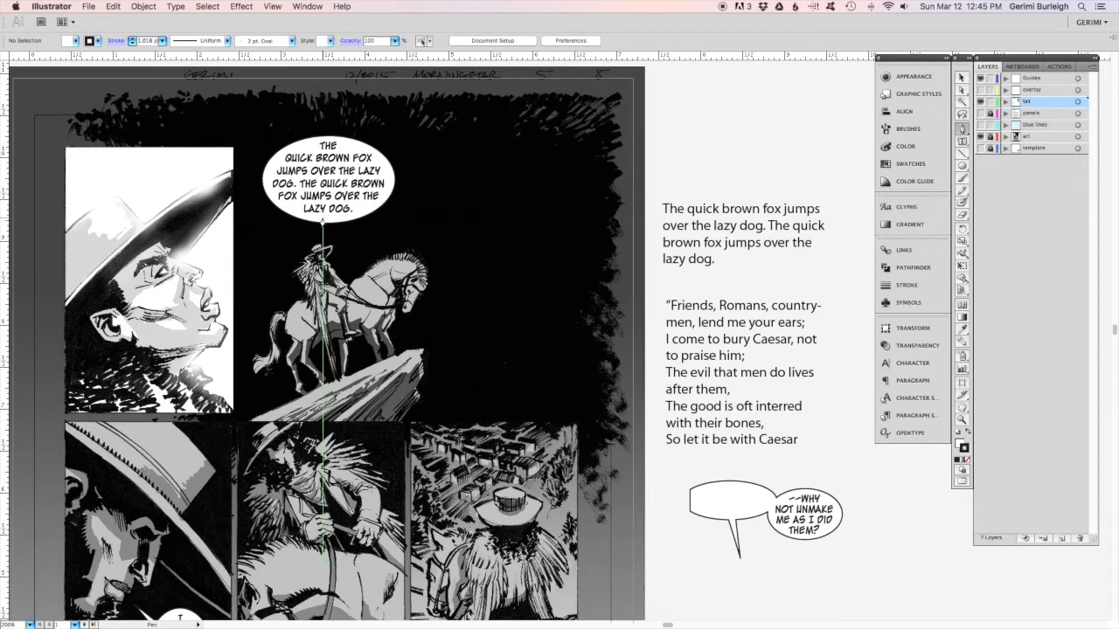
{"action": "left_click", "coordinate": [320, 218]}
{"action": "left_click", "coordinate": [325, 237]}
{"action": "left_click", "coordinate": [330, 219]}
- Select the tail together with the balloon ellipse and unite them into one shape with Pathfinder
{"action": "key", "text": "v"}
{"action": "left_click", "coordinate": [397, 183], "text": "shift"}
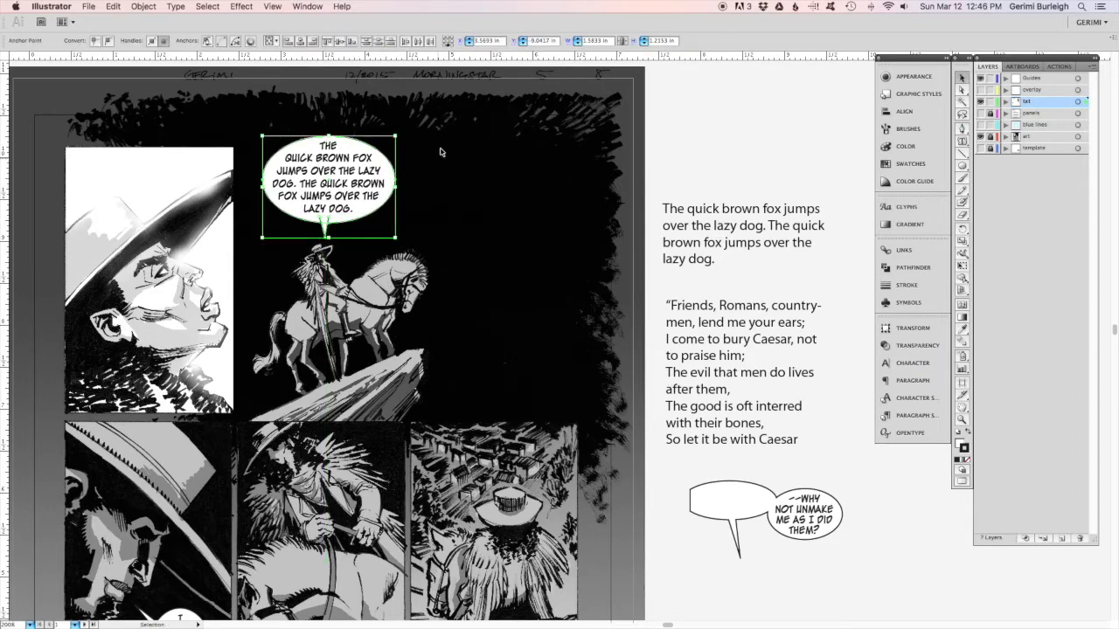
{"action": "left_click", "coordinate": [913, 268]}
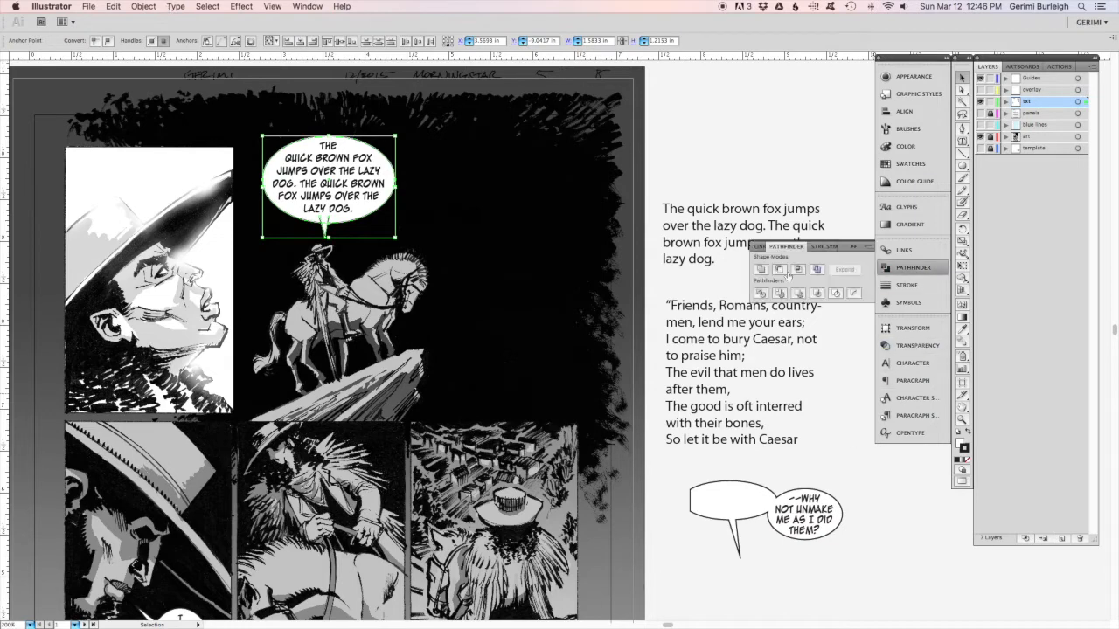
{"action": "left_click", "coordinate": [760, 270]}
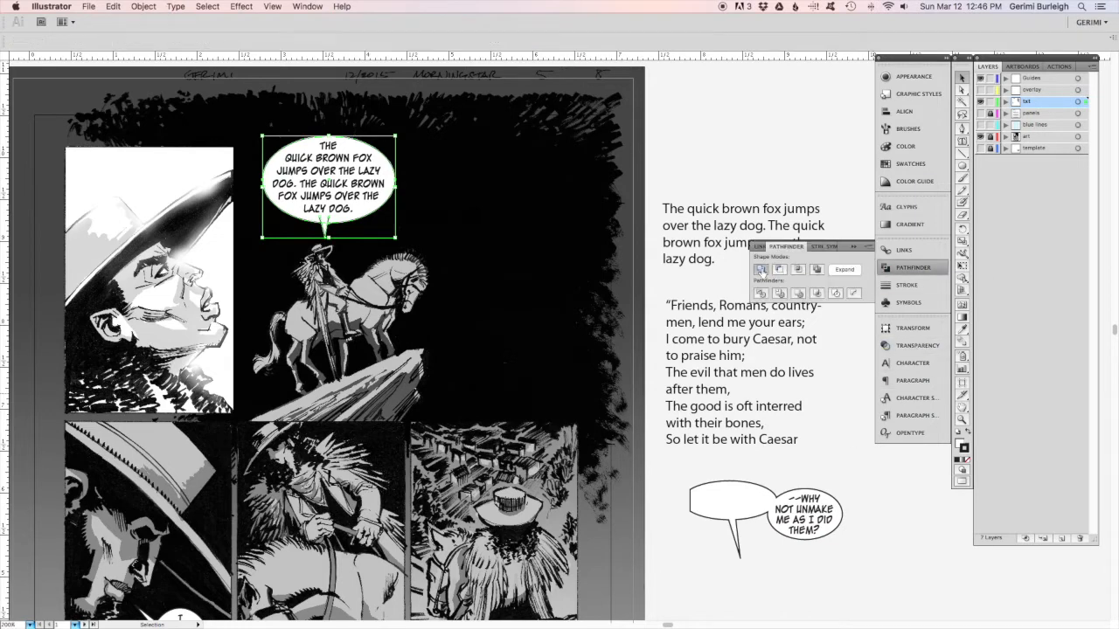
- Send the united balloon-and-tail shape to the back, behind the balloon text, and deselect it
{"action": "left_click", "coordinate": [143, 6]}
{"action": "mouse_move", "coordinate": [208, 32]}
{"action": "left_click", "coordinate": [284, 65]}
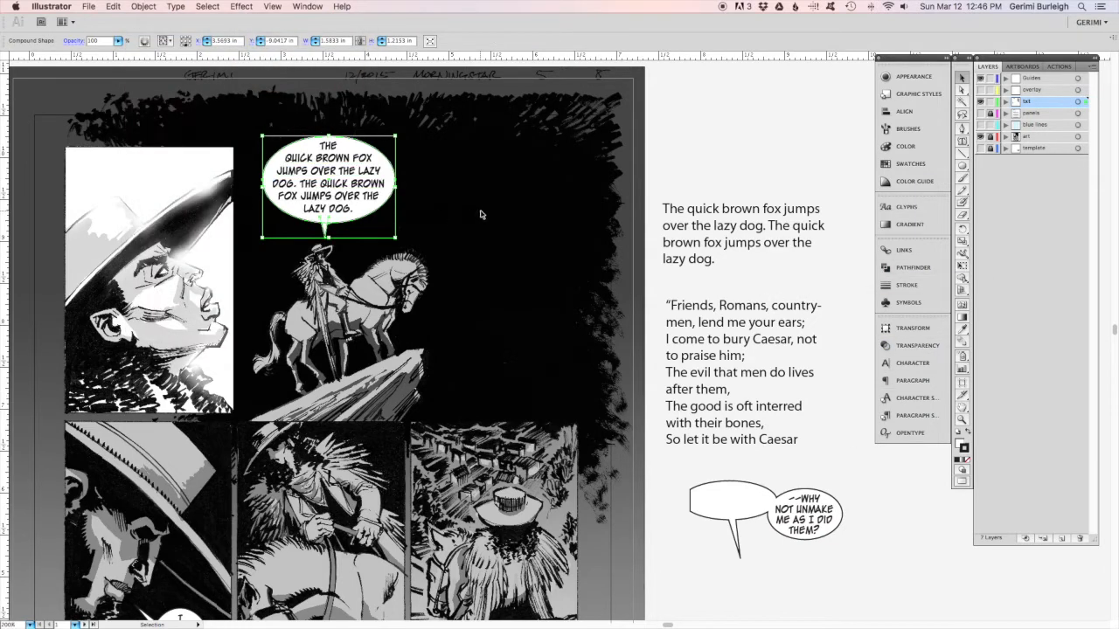
{"action": "left_click", "coordinate": [690, 124]}
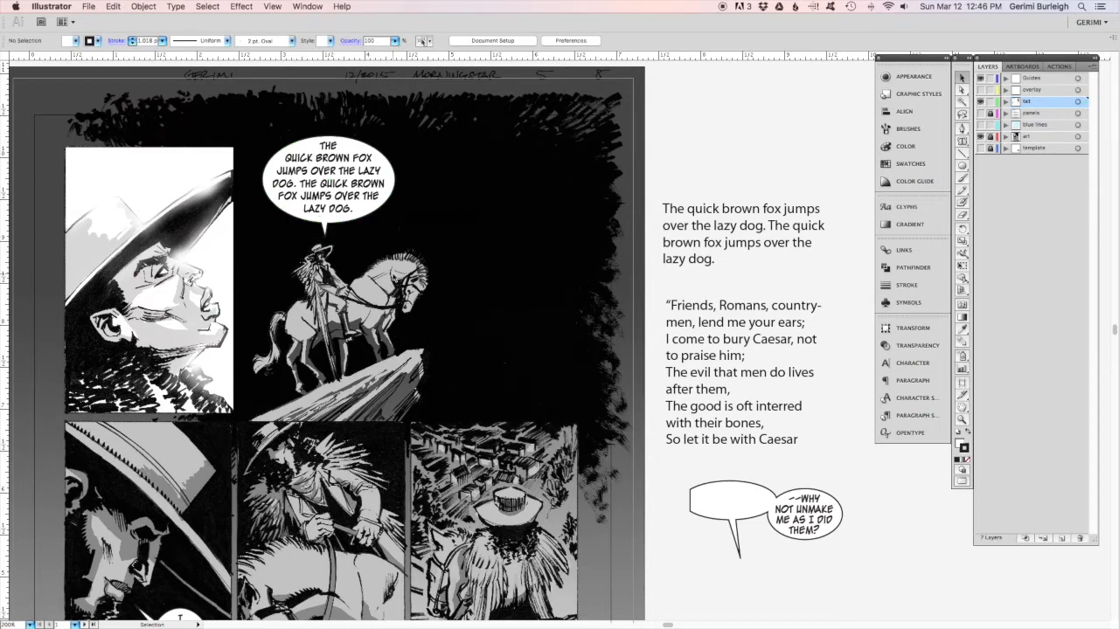
- Duplicate the finished balloon together with its text onto the pasteboard above the quick brown fox paragraph
{"action": "left_click", "coordinate": [320, 227]}
{"action": "left_click", "coordinate": [322, 228], "text": "shift"}
{"action": "left_click_drag", "start_coordinate": [322, 195], "coordinate": [749, 134]}
- Copy "Friends, Romans, countrymen, lend me your ears;" from the script text block on the pasteboard
{"action": "left_click", "coordinate": [722, 341]}
{"action": "double_click", "coordinate": [722, 341]}
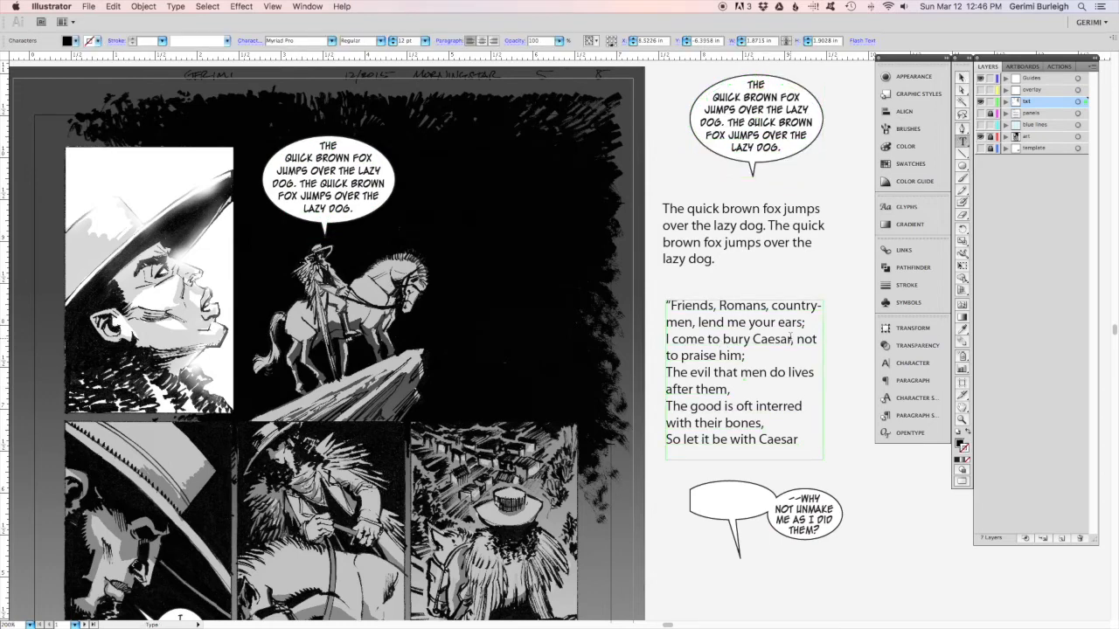
{"action": "left_click_drag", "start_coordinate": [804, 322], "coordinate": [683, 294]}
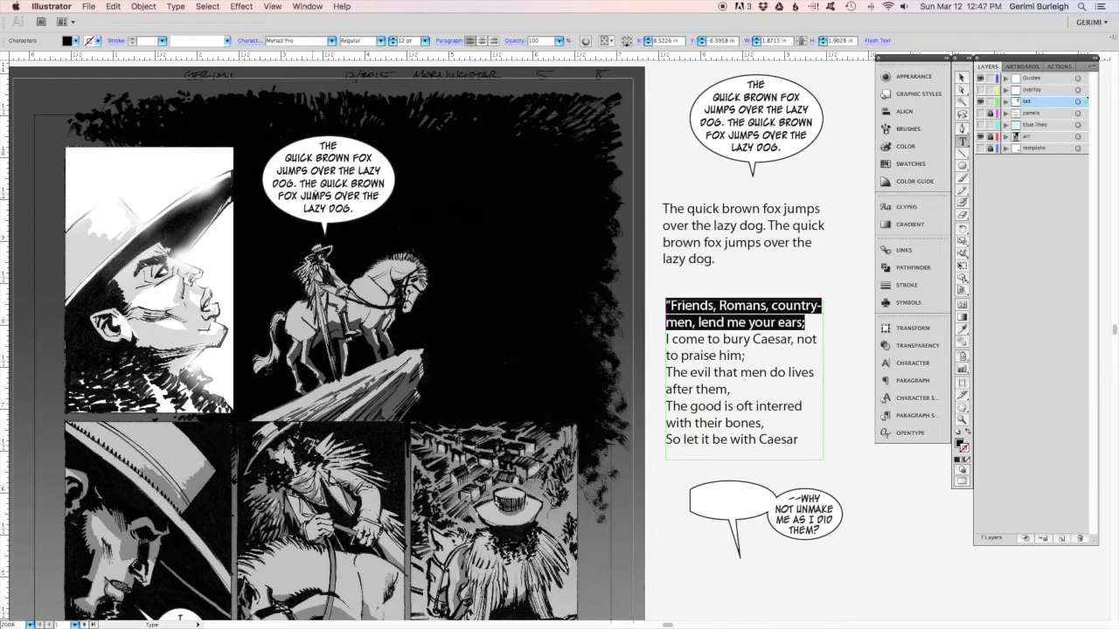
- Set the leading of the text in the balloon above the rider to 9 pt
{"action": "left_click", "coordinate": [961, 79]}
{"action": "left_click", "coordinate": [357, 171]}
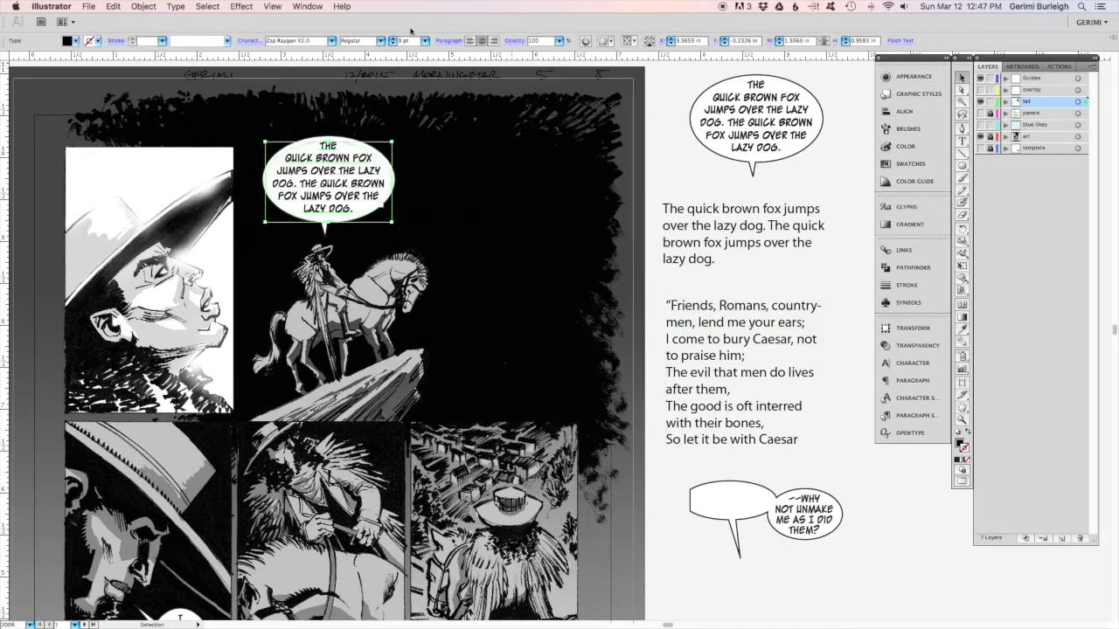
{"action": "left_click", "coordinate": [249, 40]}
{"action": "left_click", "coordinate": [242, 85]}
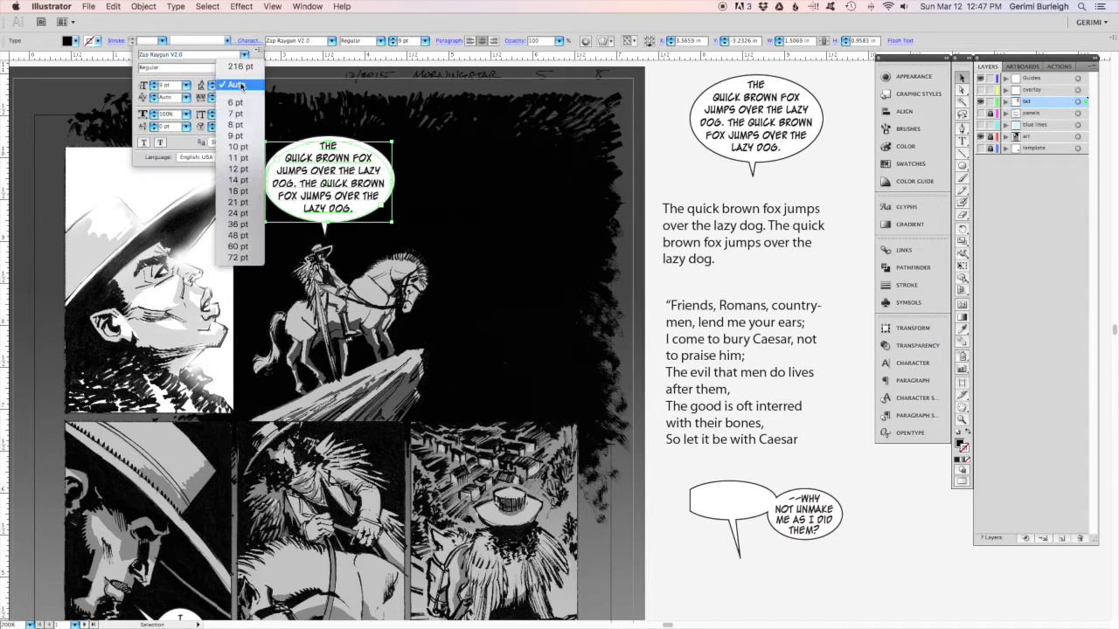
{"action": "left_click", "coordinate": [236, 135]}
- Set the pasteboard balloon copy's text leading to 9 pt and check the character settings of the small "--Why not unmake me" balloon
{"action": "left_click", "coordinate": [765, 137]}
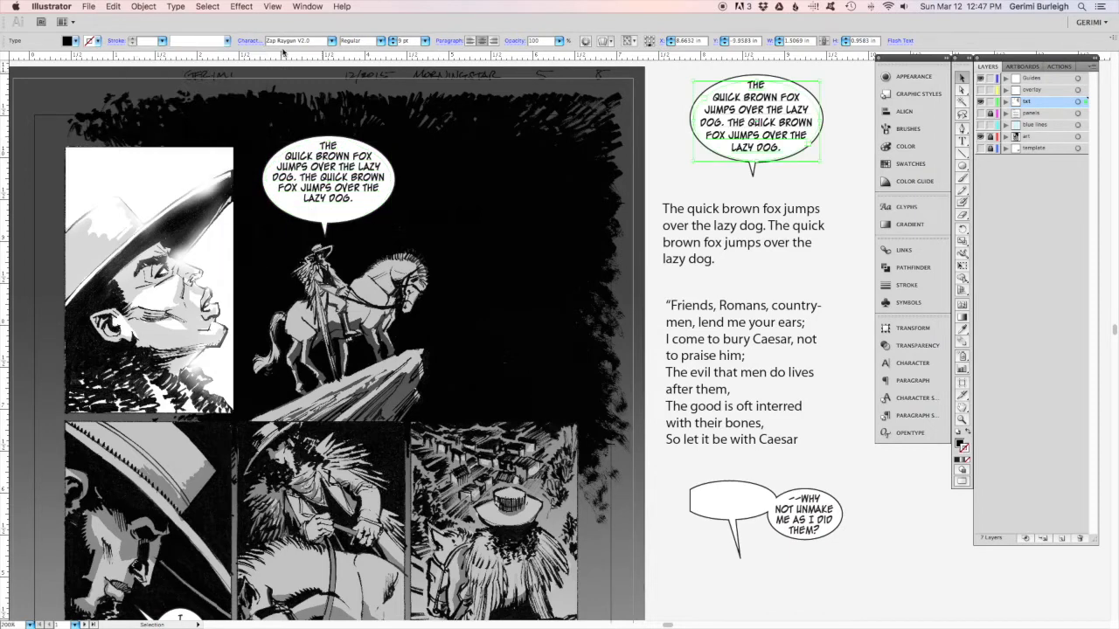
{"action": "left_click", "coordinate": [249, 40]}
{"action": "left_click", "coordinate": [242, 85]}
{"action": "left_click", "coordinate": [237, 135]}
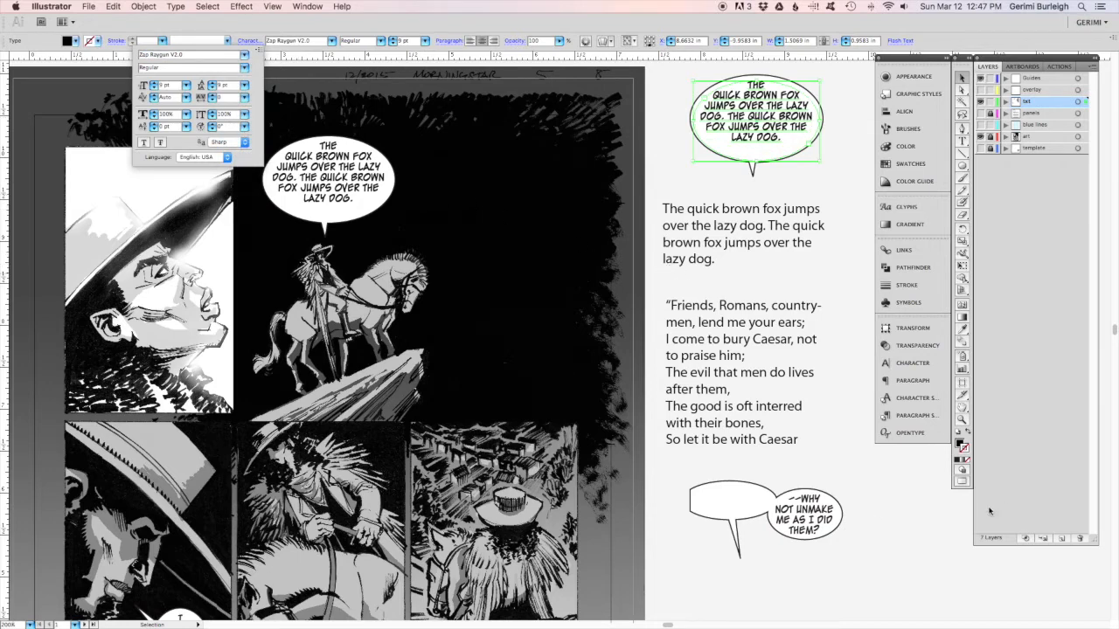
{"action": "left_click", "coordinate": [811, 520]}
{"action": "left_click", "coordinate": [249, 40]}
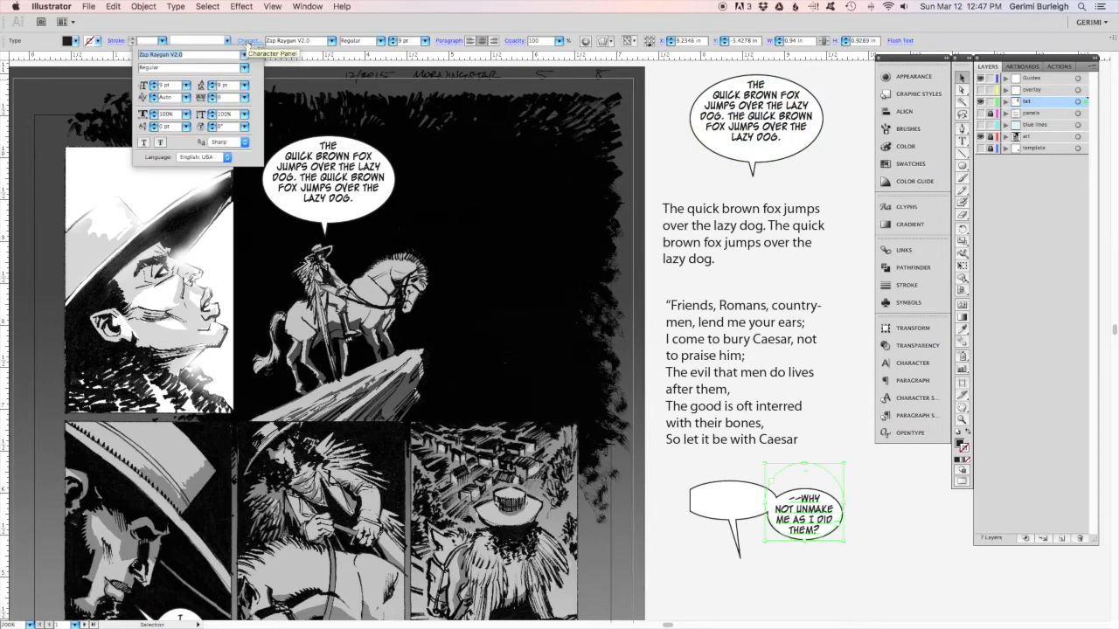
- Replace all the text in the balloon above the rider with the copied "Friends, Romans, countrymen" line
{"action": "double_click", "coordinate": [319, 194]}
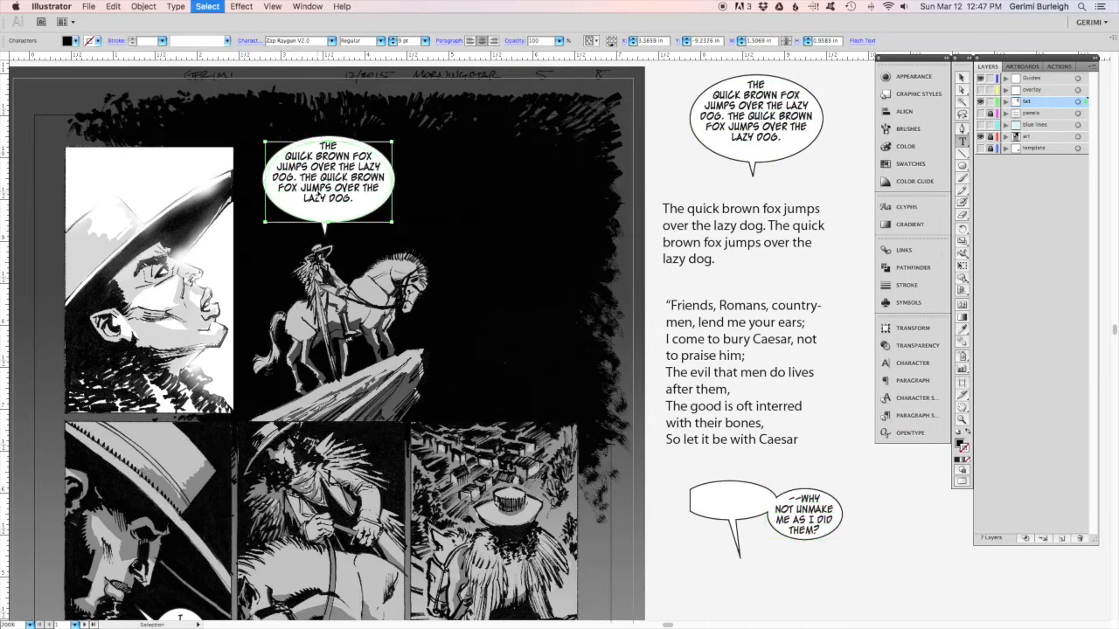
{"action": "key", "text": "super+a"}
{"action": "type", "text": "\"Friends, Romans, countrymen, lend me your ears;"}
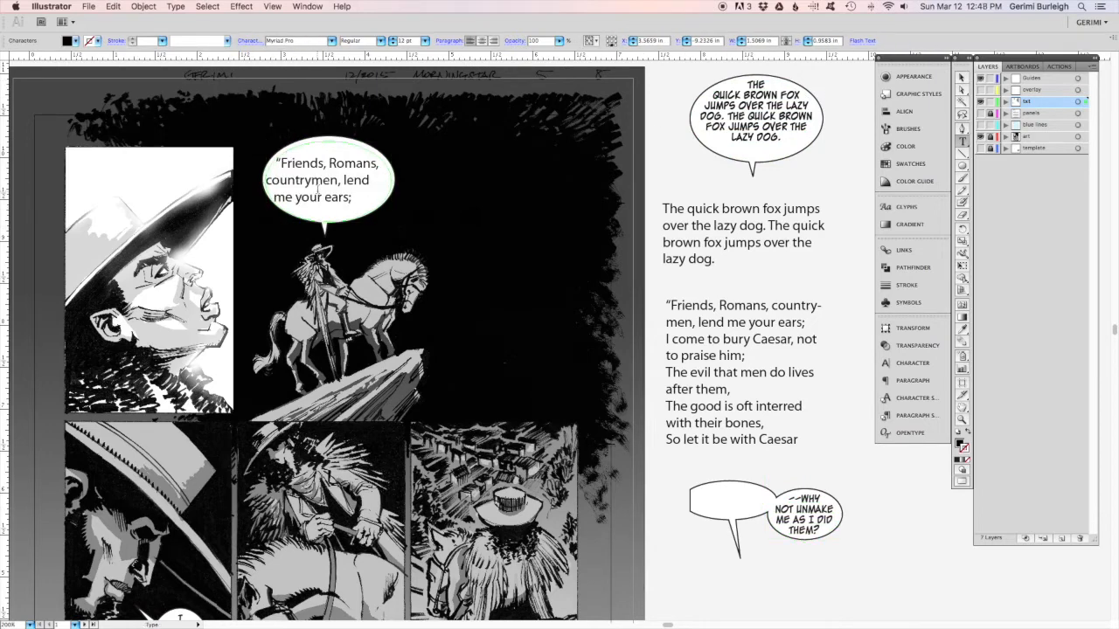
{"action": "key", "text": "super+z"}
{"action": "left_click", "coordinate": [113, 6]}
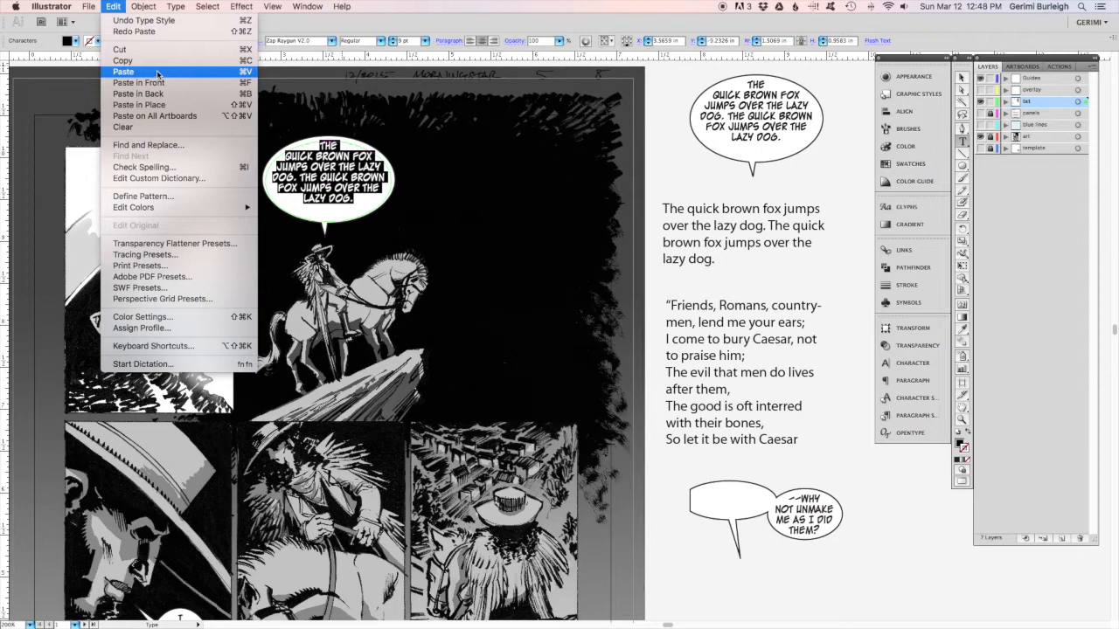
{"action": "left_click", "coordinate": [123, 72]}
- Remove the opening quotation mark from the pasted line and replace its closing semicolon with an ellipsis
{"action": "left_click_drag", "start_coordinate": [282, 163], "coordinate": [275, 163]}
{"action": "key", "text": "BackSpace"}
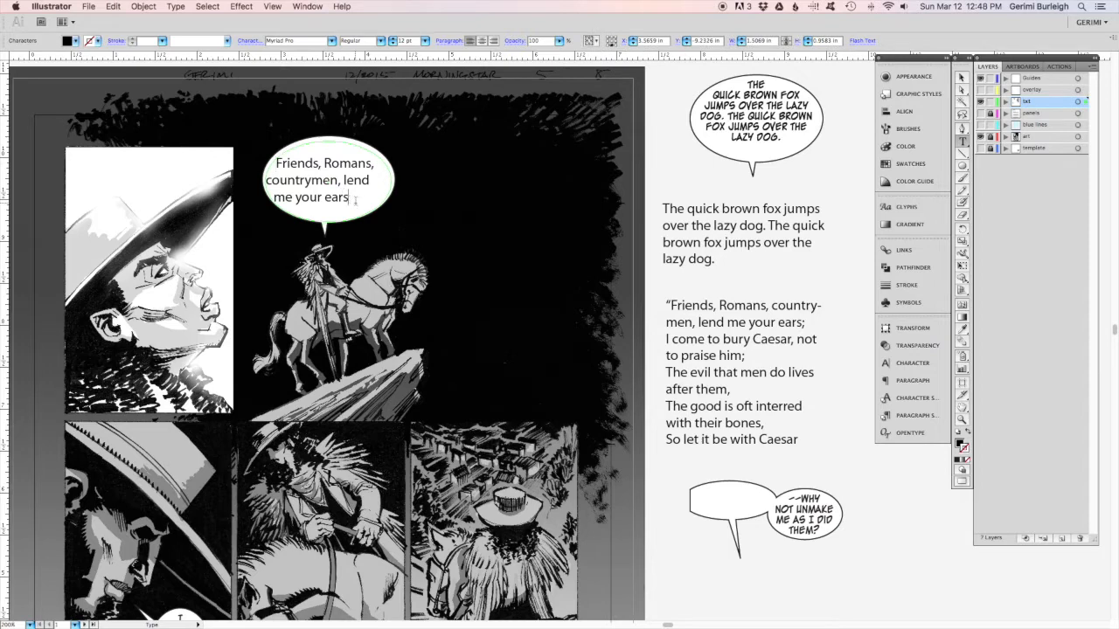
{"action": "key", "text": "Escape"}
- Set the balloon text's font to Zap Raygun V2.0 at 9 pt
{"action": "left_click", "coordinate": [332, 41]}
{"action": "left_click", "coordinate": [332, 41]}
{"action": "double_click", "coordinate": [320, 39]}
{"action": "triple_click", "coordinate": [320, 39]}
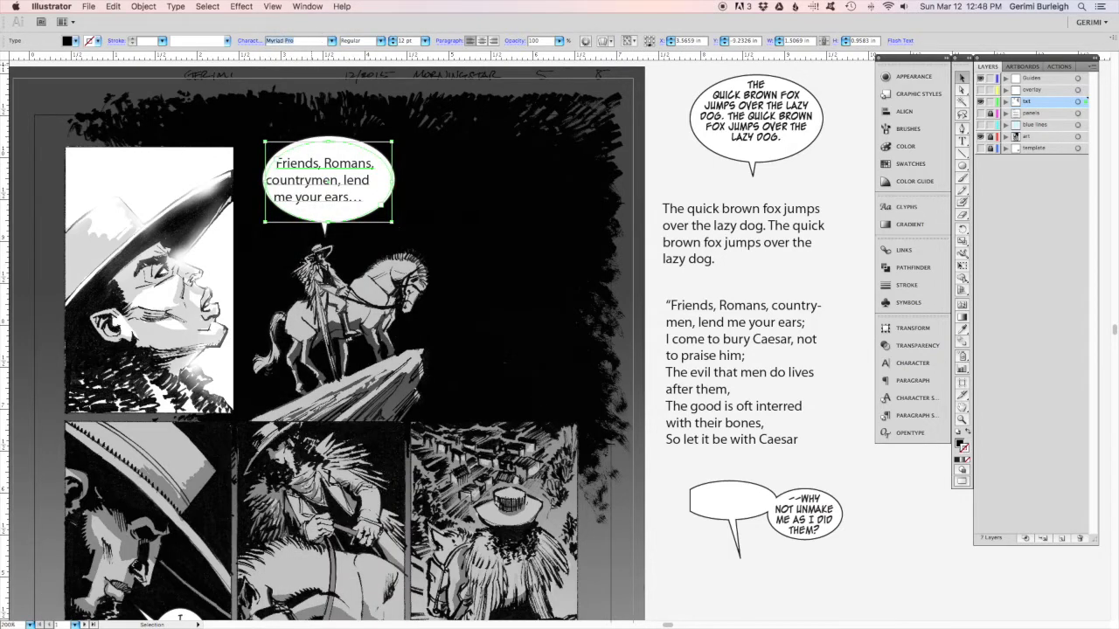
{"action": "type", "text": "Zap"}
{"action": "key", "text": "Return"}
{"action": "left_click", "coordinate": [425, 42]}
{"action": "left_click", "coordinate": [420, 63]}
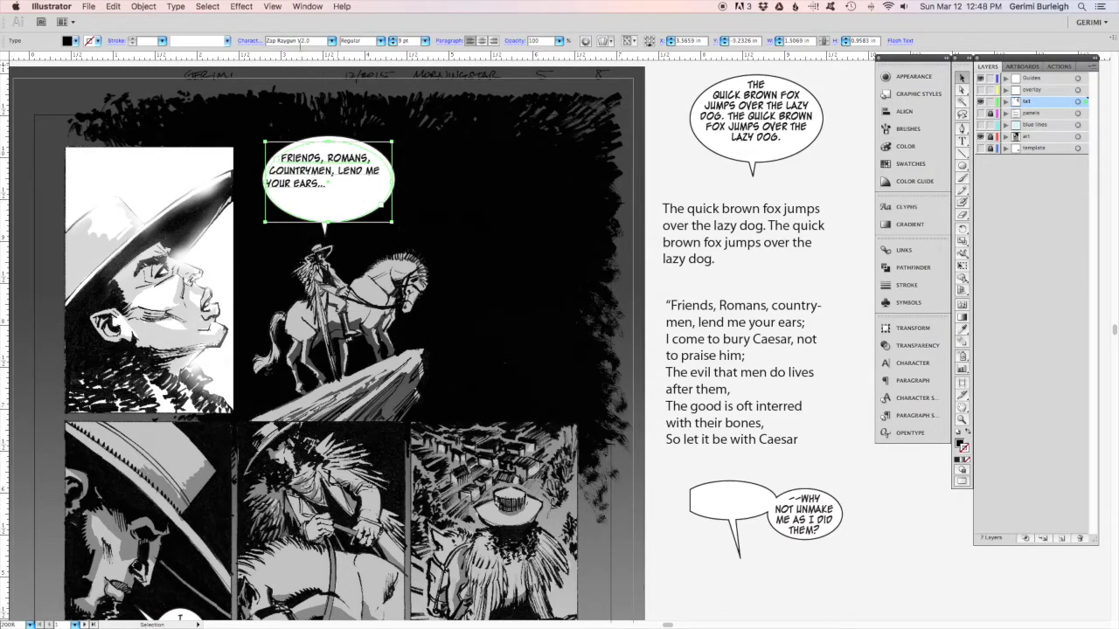
- Set the "Friends, Romans, countrymen" text's leading to 9 pt and center-align it
{"action": "left_click", "coordinate": [250, 42]}
{"action": "left_click", "coordinate": [244, 82]}
{"action": "left_click", "coordinate": [240, 135]}
{"action": "left_click", "coordinate": [483, 42]}
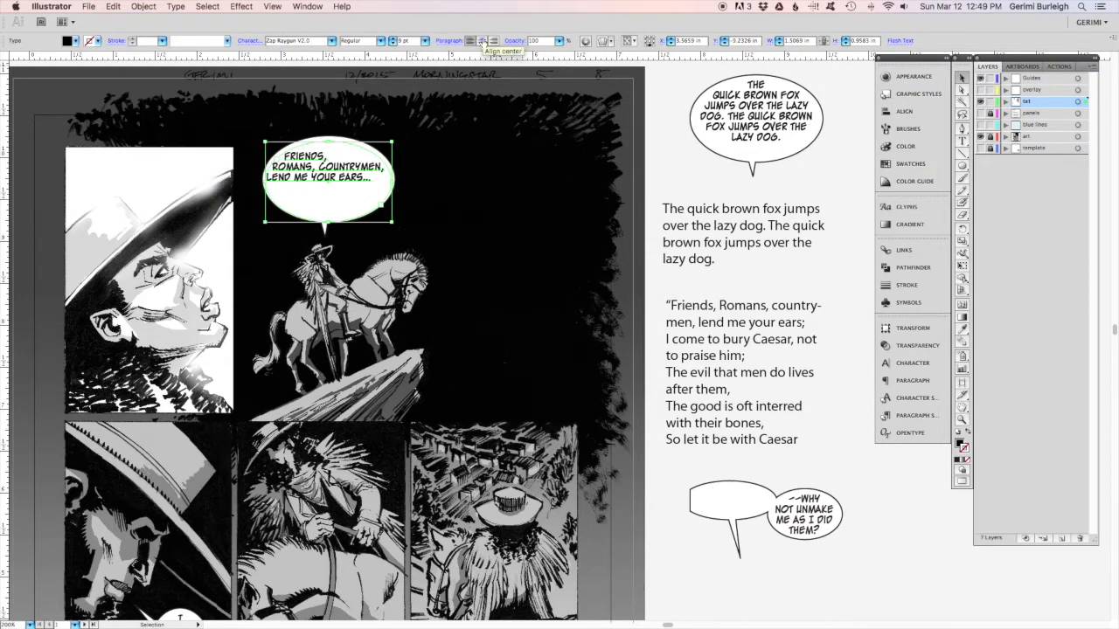
- Shrink the balloon's text oval to about 1.19 × 0.81 in and turn off hyphenation for its text
{"action": "left_click_drag", "start_coordinate": [391, 221], "coordinate": [376, 215]}
{"action": "left_click", "coordinate": [381, 184]}
{"action": "key", "text": "super+shift+a"}
{"action": "key", "text": "a"}
{"action": "left_click", "coordinate": [385, 191]}
{"action": "left_click", "coordinate": [449, 40]}
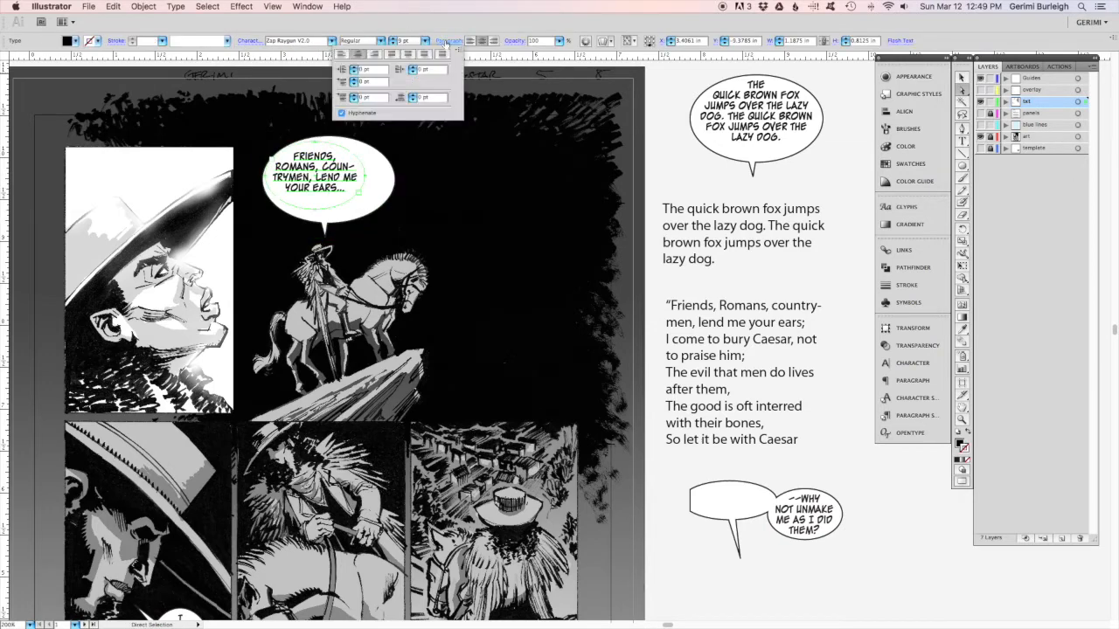
{"action": "left_click", "coordinate": [340, 112]}
{"action": "left_click", "coordinate": [357, 194]}
- Reshape the text oval into a rounder area of about 1.11 × 1.02 in
{"action": "key", "text": "v"}
{"action": "left_click_drag", "start_coordinate": [365, 210], "coordinate": [366, 208]}
{"action": "left_click_drag", "start_coordinate": [379, 210], "coordinate": [384, 208]}
{"action": "key", "text": "t"}
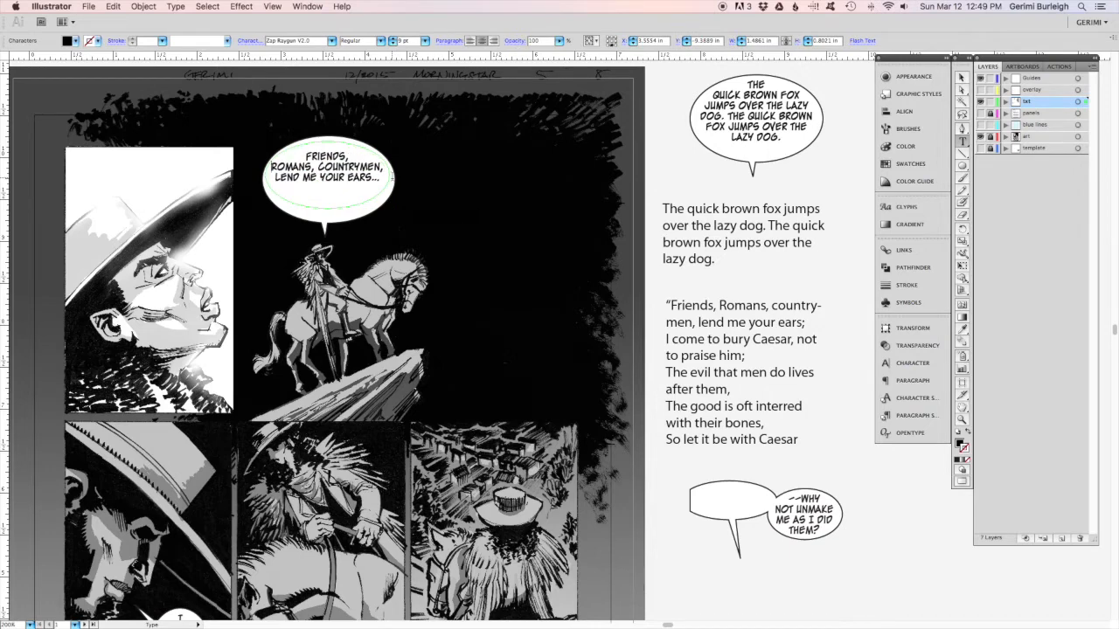
{"action": "key", "text": "super+z"}
{"action": "key", "text": "Escape"}
{"action": "left_click_drag", "start_coordinate": [390, 210], "coordinate": [360, 229]}
- Delete the wide white balloon shape with the tail behind the "Friends, Romans, countrymen" text
{"action": "left_click", "coordinate": [374, 186]}
{"action": "key", "text": "super+shift+a"}
{"action": "key", "text": "a"}
{"action": "key", "text": "v"}
{"action": "left_click", "coordinate": [378, 189]}
{"action": "key", "text": "Delete"}
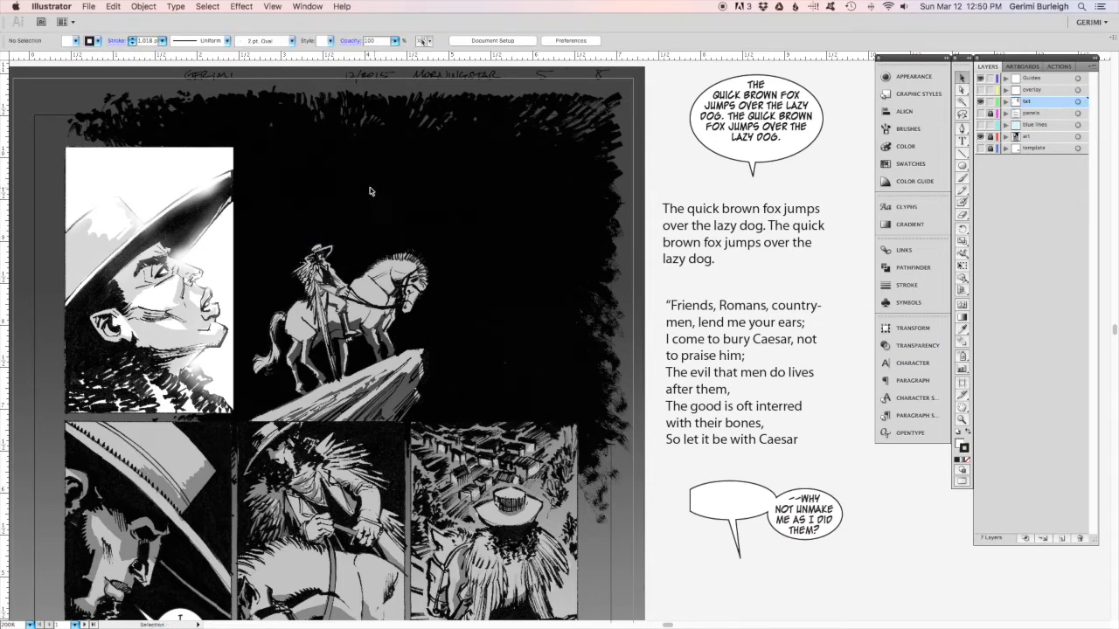
- Draw a new, nearly round white ellipse behind the "Friends, Romans, countrymen" text and size it to fit closely
{"action": "left_click", "coordinate": [313, 183]}
{"action": "key", "text": "l"}
{"action": "left_click_drag", "start_coordinate": [269, 139], "coordinate": [357, 221]}
{"action": "key", "text": "super+["}
{"action": "key", "text": "v"}
{"action": "left_click_drag", "start_coordinate": [358, 223], "coordinate": [354, 216]}
- Make two copies of the round balloon with its text, side by side across the dark panel
{"action": "left_click", "coordinate": [433, 181]}
{"action": "left_click_drag", "start_coordinate": [357, 166], "coordinate": [464, 176]}
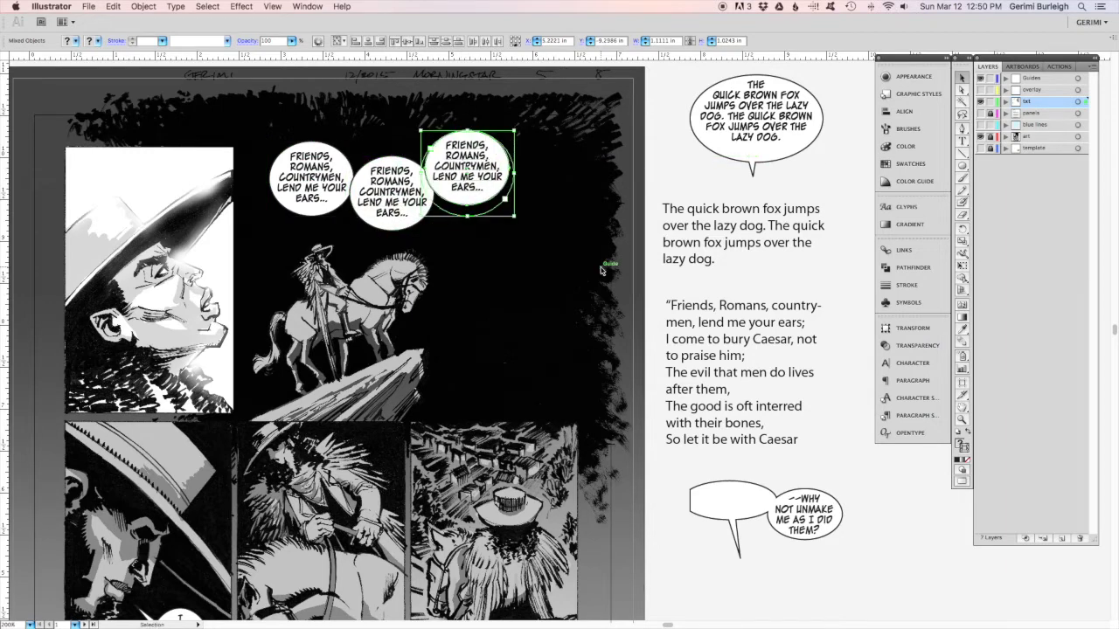
- Copy "I come to bury Caesar, not to praise him" from the script text block
{"action": "key", "text": "t"}
{"action": "left_click", "coordinate": [670, 339]}
{"action": "left_click_drag", "start_coordinate": [686, 348], "coordinate": [743, 356]}
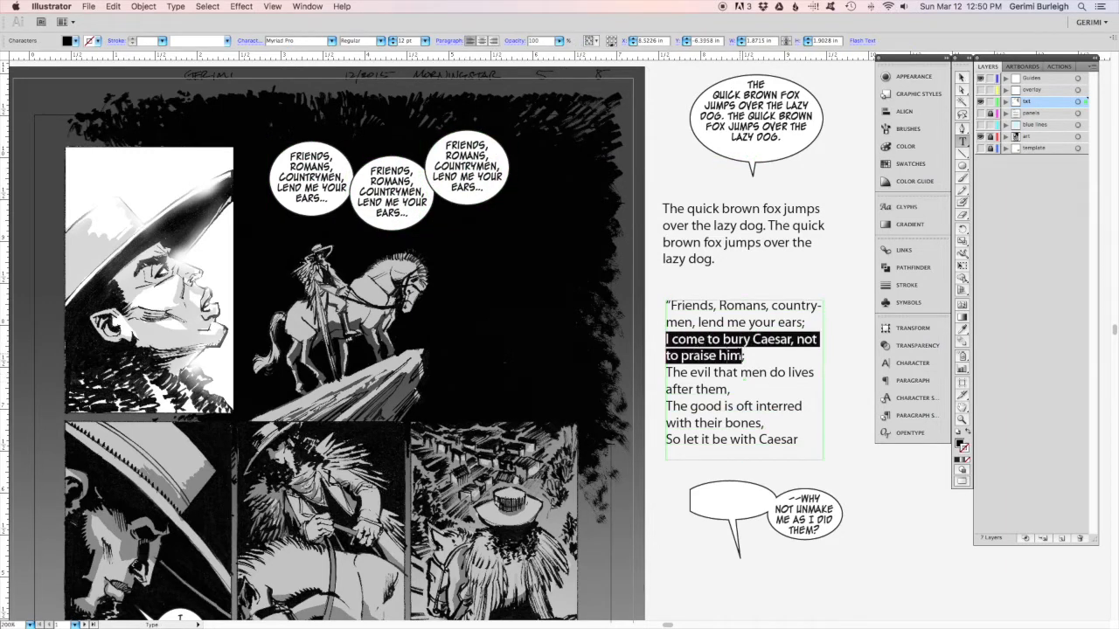
{"action": "left_click", "coordinate": [117, 7]}
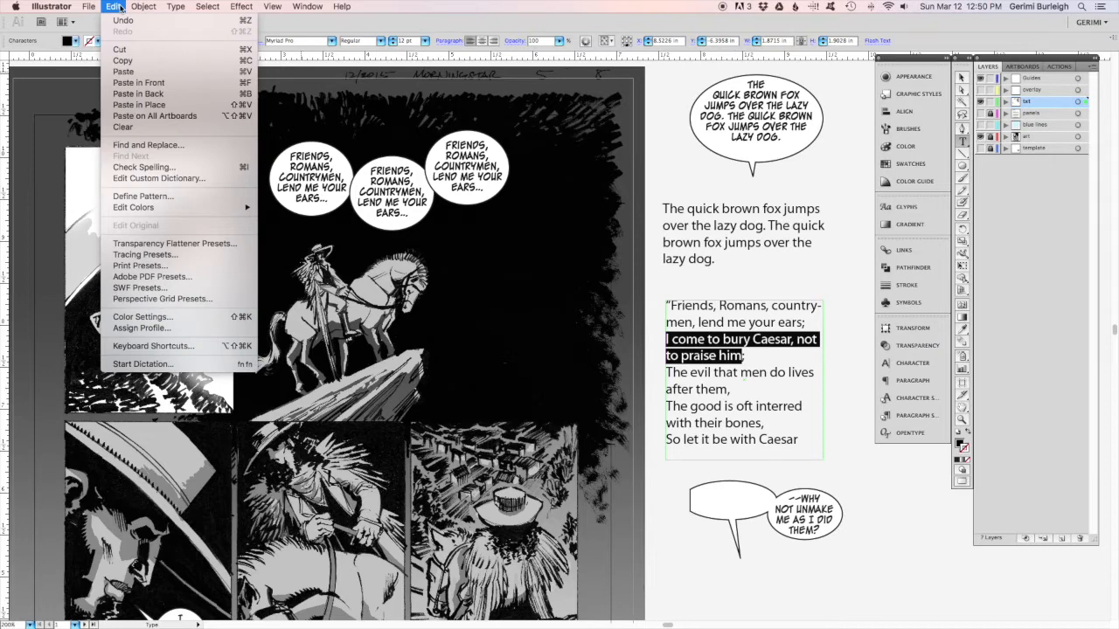
{"action": "left_click", "coordinate": [133, 61]}
- Replace all the text in the middle balloon with the copied "I come to bury Caesar" line
{"action": "left_click", "coordinate": [392, 192]}
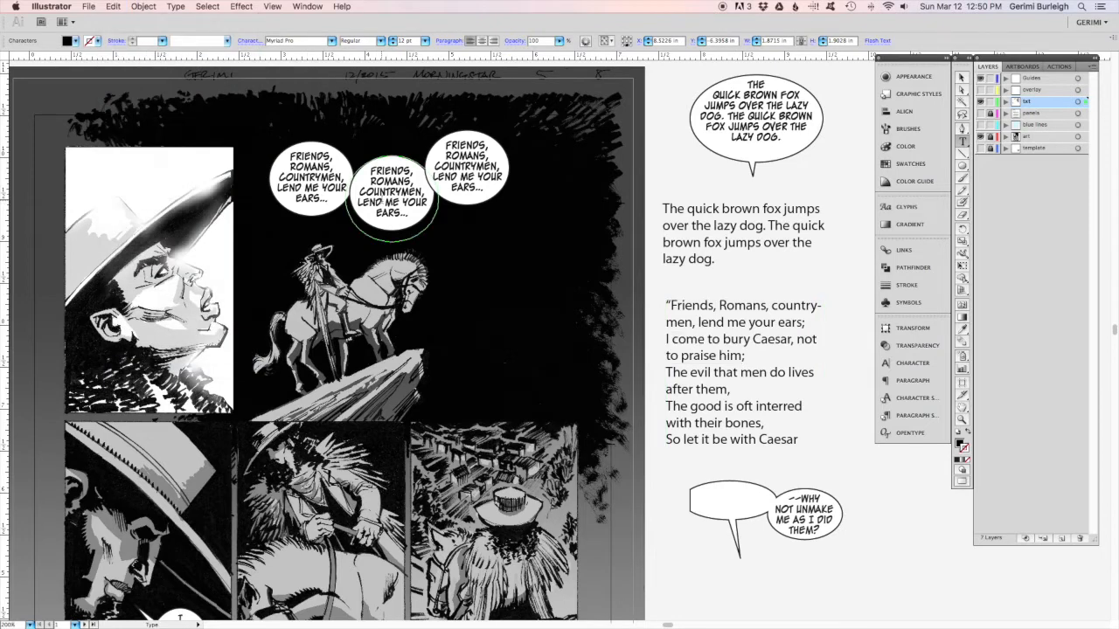
{"action": "key", "text": "super+a"}
{"action": "left_click", "coordinate": [117, 7]}
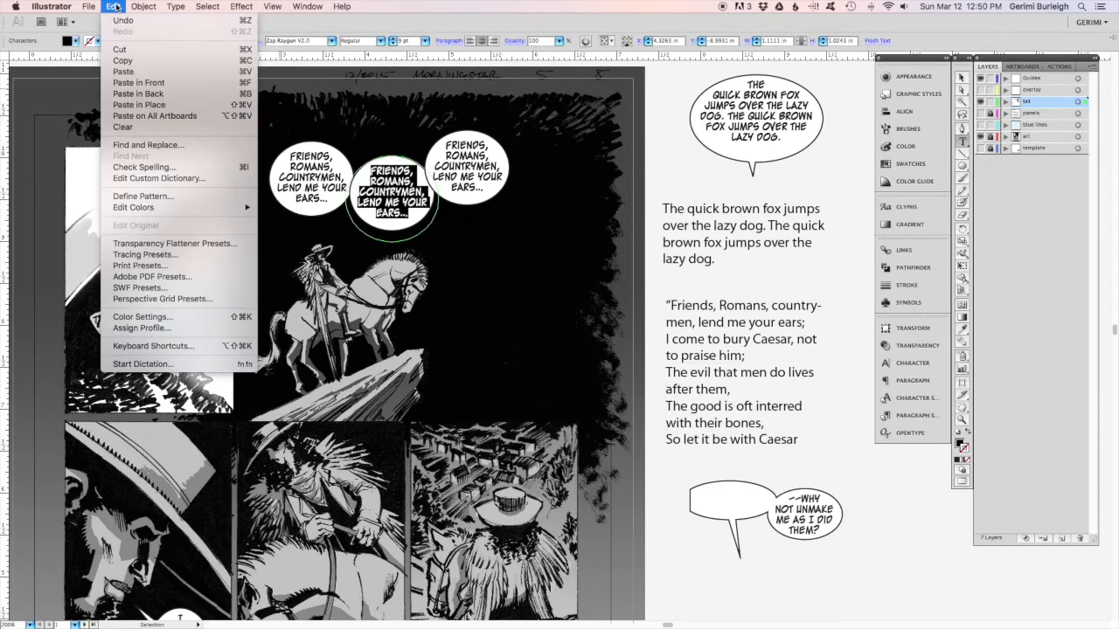
{"action": "left_click", "coordinate": [154, 116]}
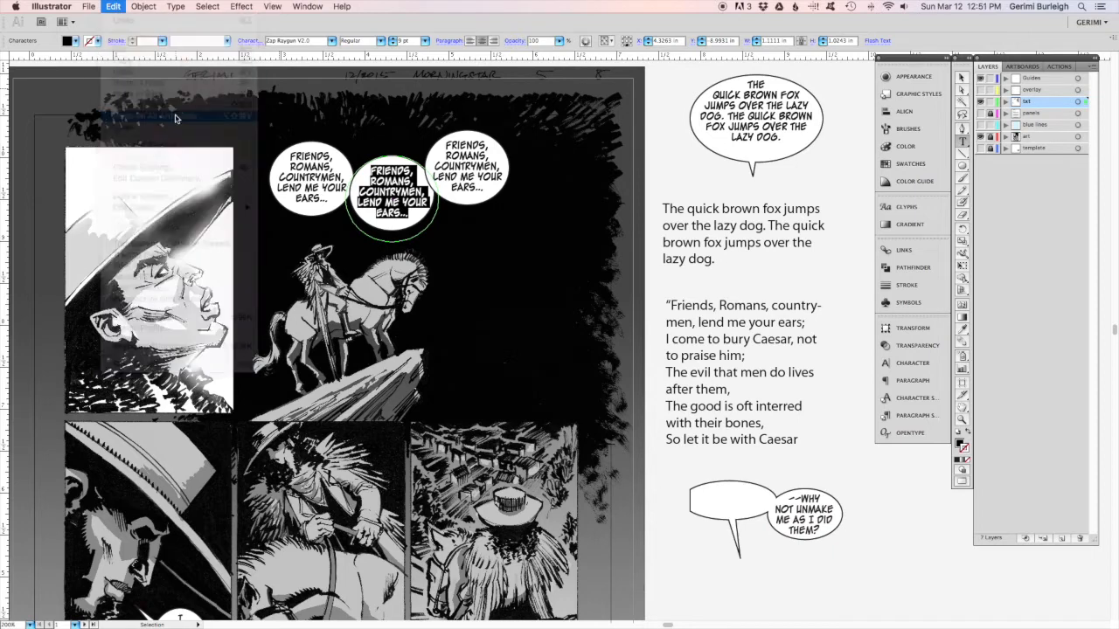
{"action": "key", "text": "super+z"}
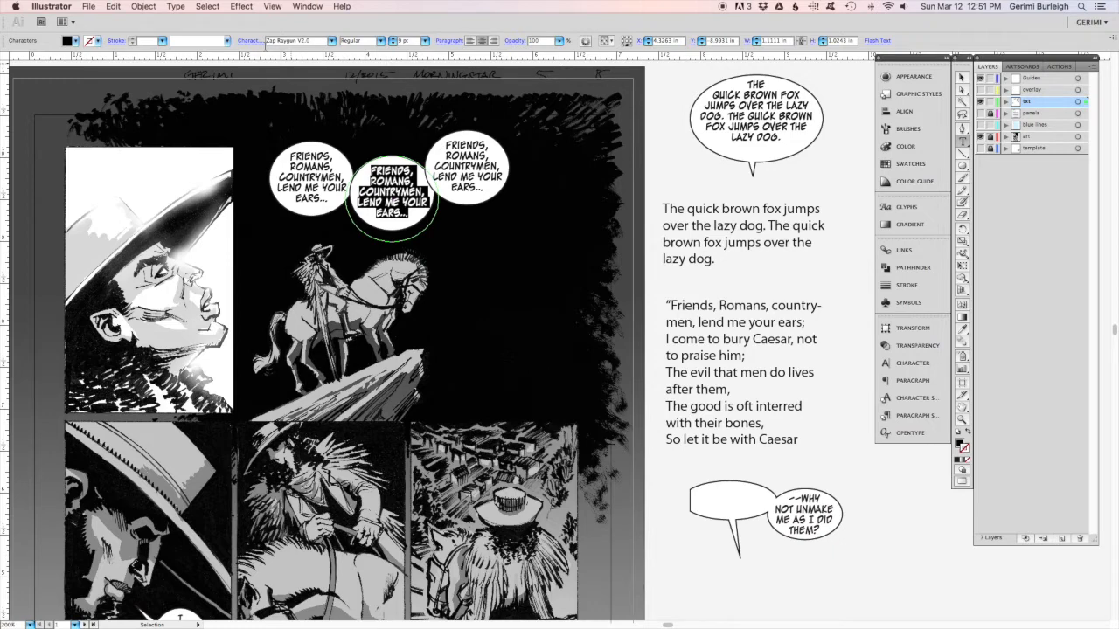
{"action": "key", "text": "super+v"}
{"action": "key", "text": "Escape"}
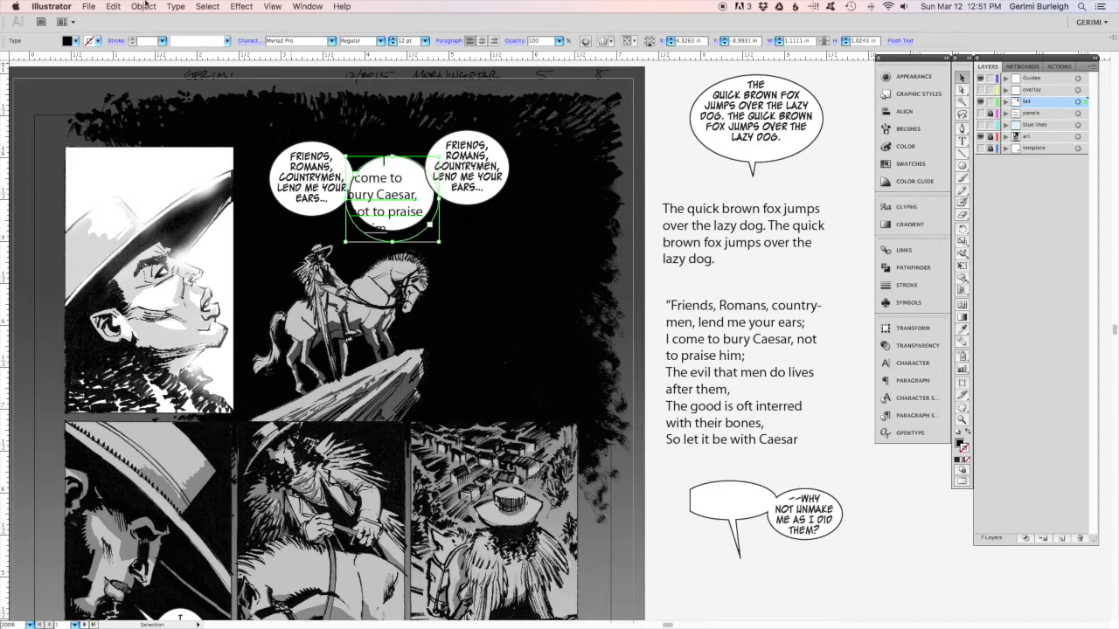
- Set the middle balloon's text to the Zap Raygun V2.0 font at 9 pt
{"action": "left_click", "coordinate": [308, 42]}
{"action": "key", "text": "Return"}
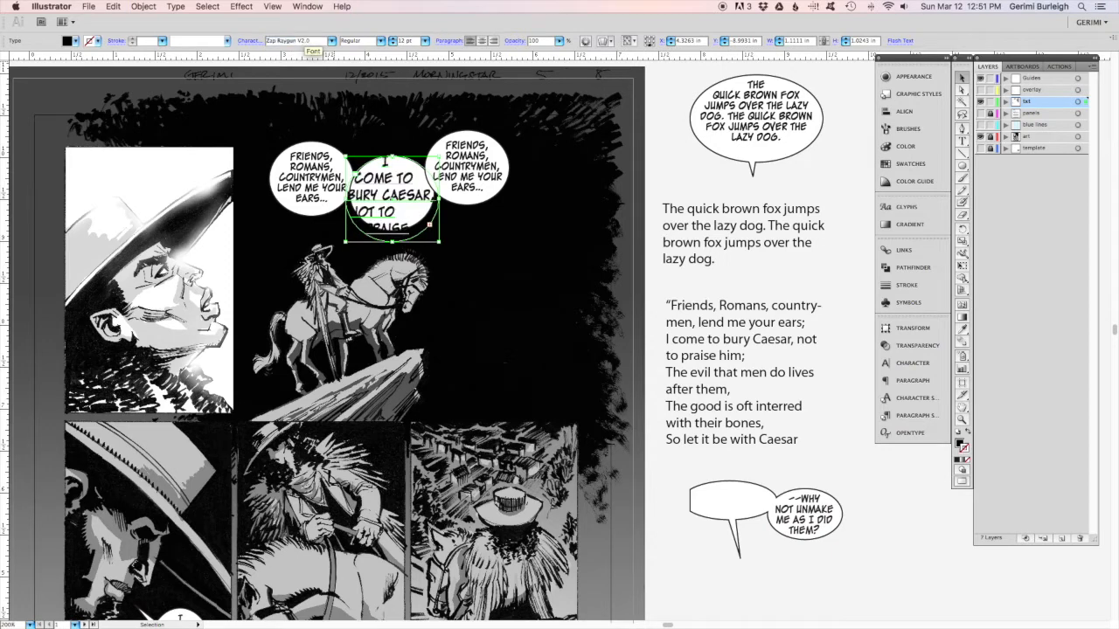
{"action": "left_click", "coordinate": [426, 41]}
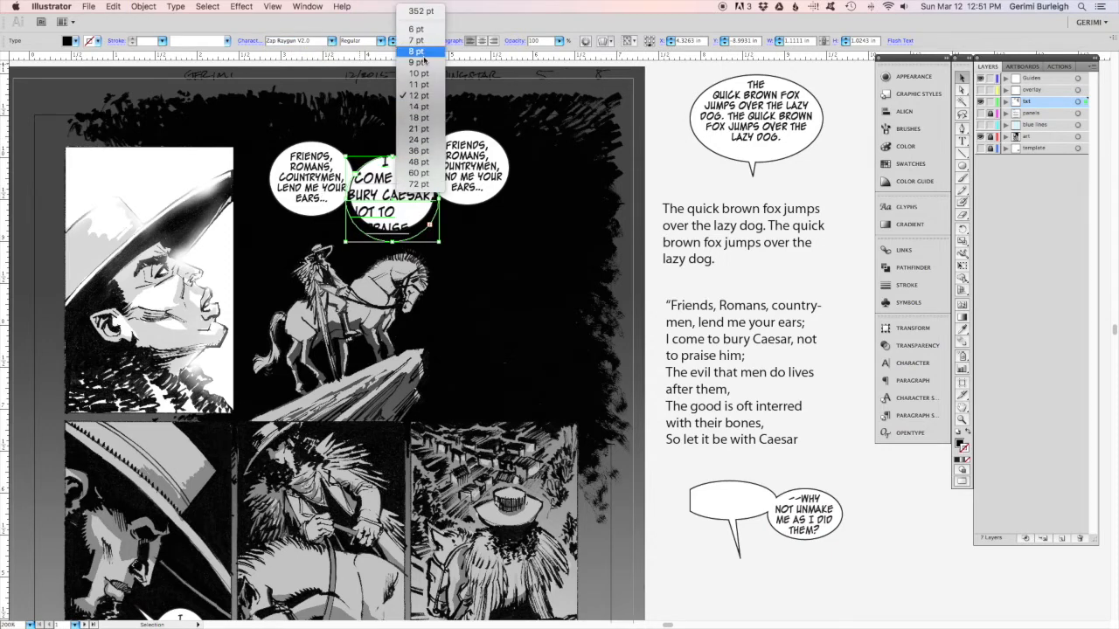
{"action": "left_click", "coordinate": [422, 62]}
- Turn off hyphenation for the middle balloon's text and set its leading to 9 pt
{"action": "left_click", "coordinate": [449, 41]}
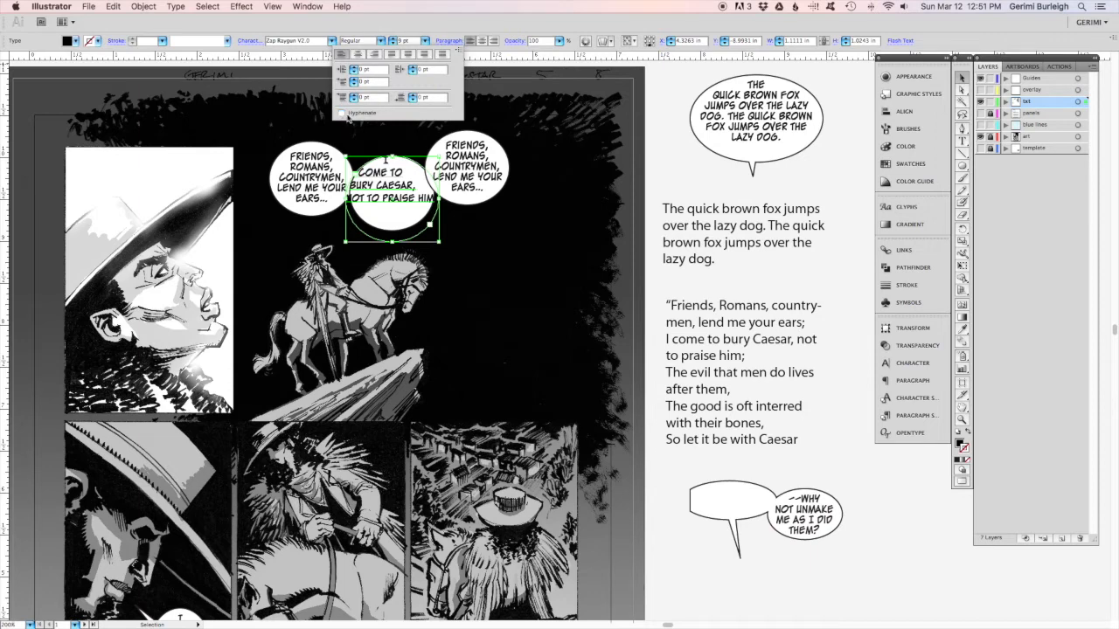
{"action": "left_click", "coordinate": [426, 41]}
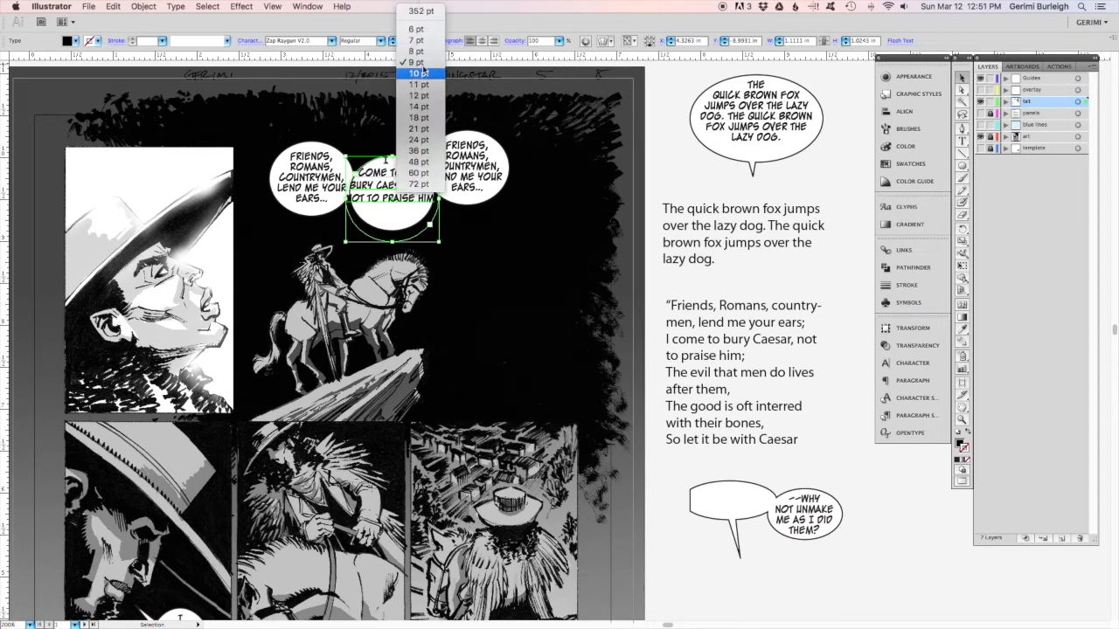
{"action": "left_click", "coordinate": [248, 41]}
{"action": "left_click", "coordinate": [245, 87]}
{"action": "left_click", "coordinate": [237, 136]}
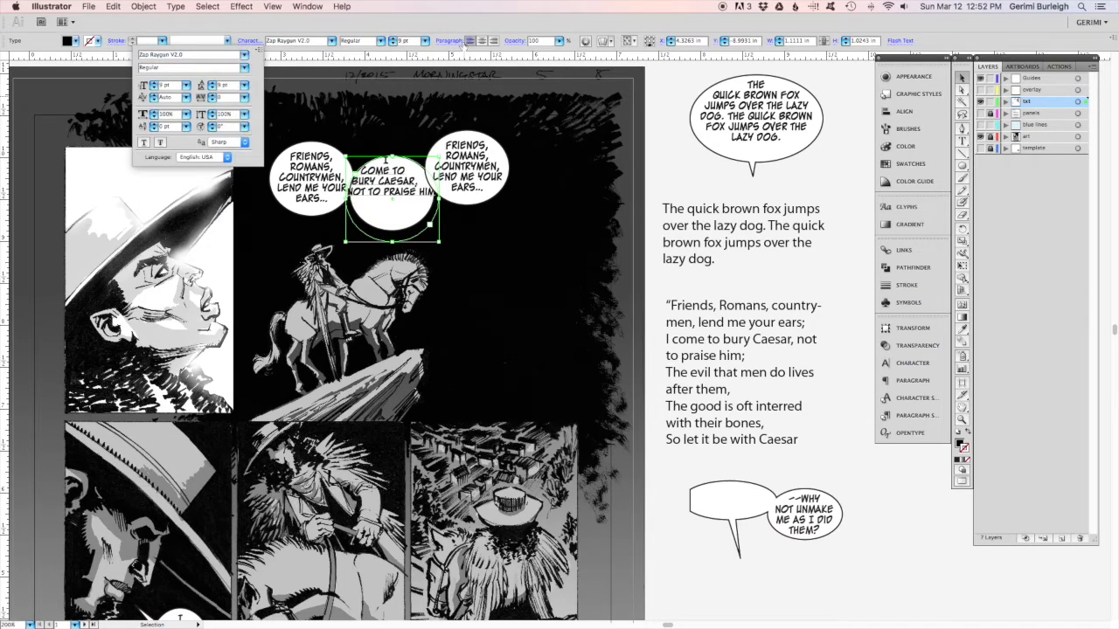
{"action": "left_click", "coordinate": [448, 41]}
{"action": "left_click", "coordinate": [467, 23]}
- Narrow the middle balloon's text oval to about 0.78 × 1.14 in, center-align the text and position it over the ellipse
{"action": "left_click_drag", "start_coordinate": [439, 242], "coordinate": [411, 252]}
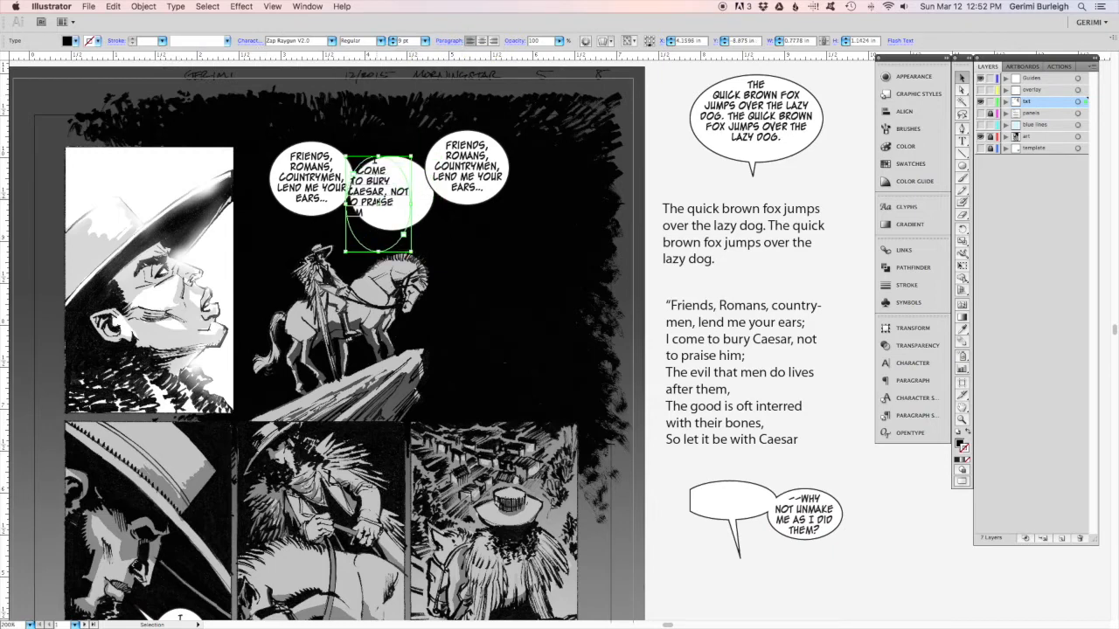
{"action": "left_click", "coordinate": [480, 41]}
{"action": "left_click_drag", "start_coordinate": [384, 193], "coordinate": [394, 196]}
- Narrow the middle balloon's white ellipse to fit around its text
{"action": "left_click", "coordinate": [420, 213]}
{"action": "left_click_drag", "start_coordinate": [433, 231], "coordinate": [400, 204]}
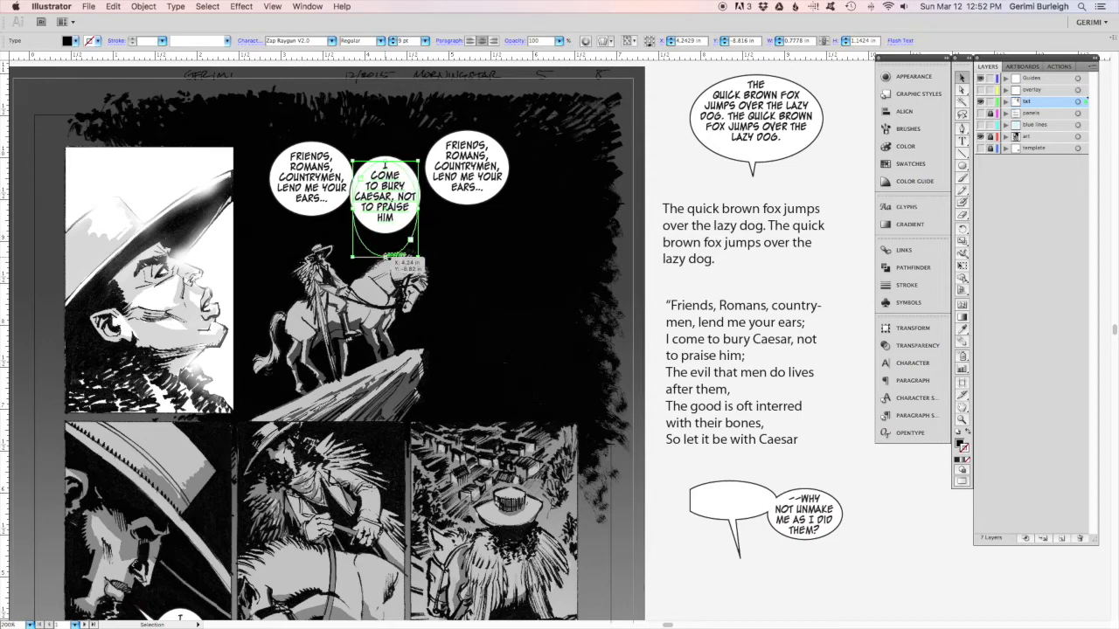
{"action": "left_click", "coordinate": [494, 212]}
- Replace the third balloon's text with the script lines from "The evil that men do lives after them" through "with their bones"
{"action": "double_click", "coordinate": [666, 371]}
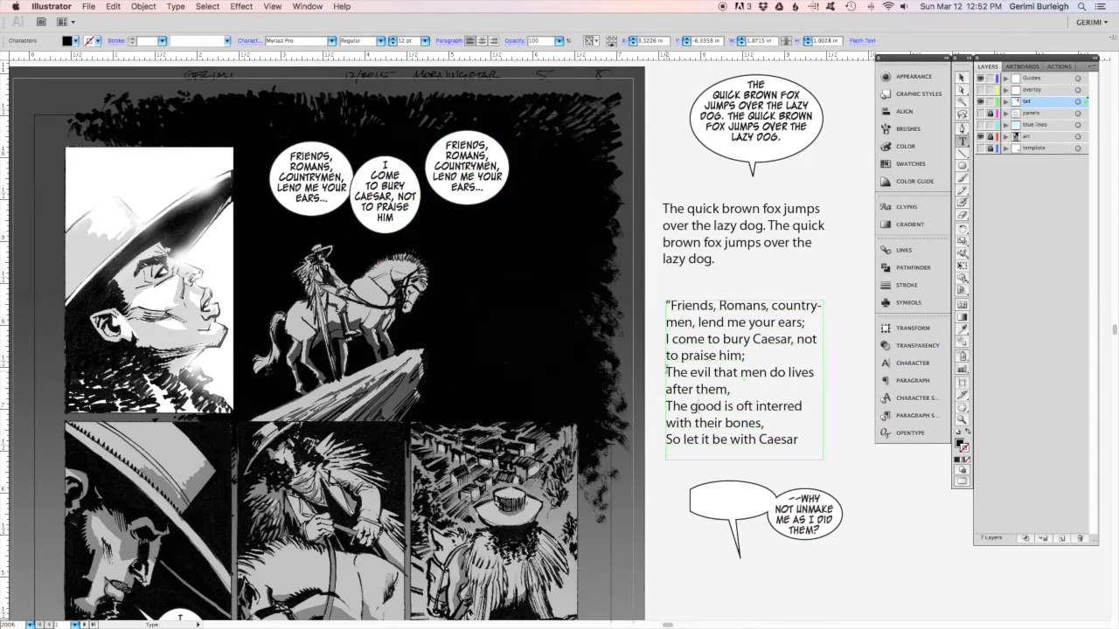
{"action": "left_click_drag", "start_coordinate": [667, 370], "coordinate": [761, 424]}
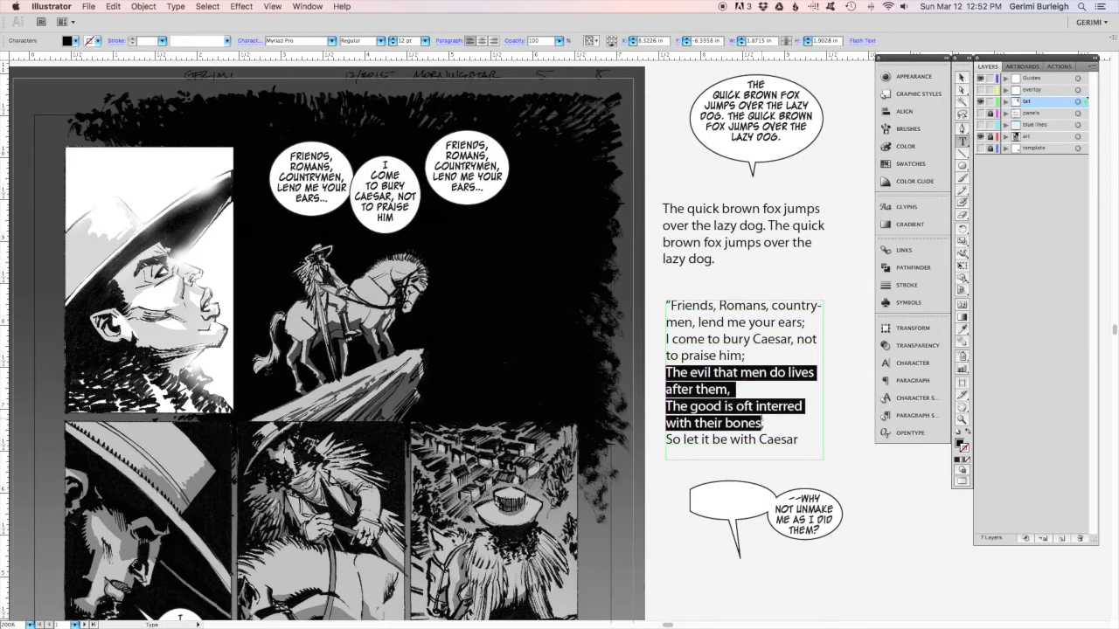
{"action": "triple_click", "coordinate": [458, 171]}
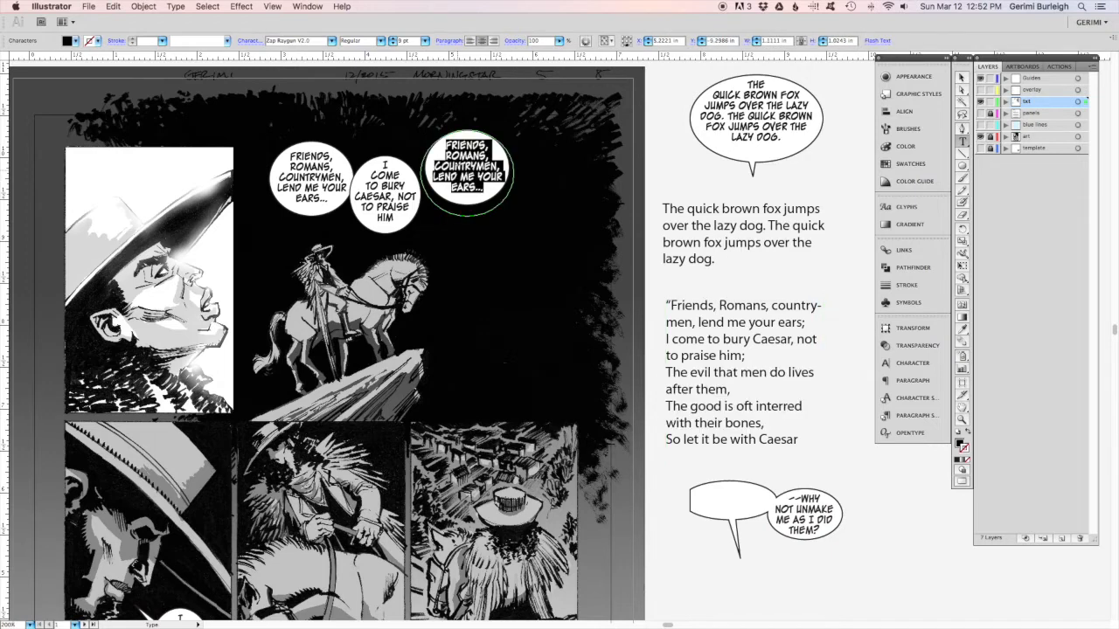
{"action": "key", "text": "ctrl+v"}
{"action": "key", "text": "Escape"}
- Set the third balloon's text to centered Zap Raygun V2.0 at 9 pt with 9 pt leading
{"action": "type", "text": "Zap Raygun V2.0"}
{"action": "key", "text": "Return"}
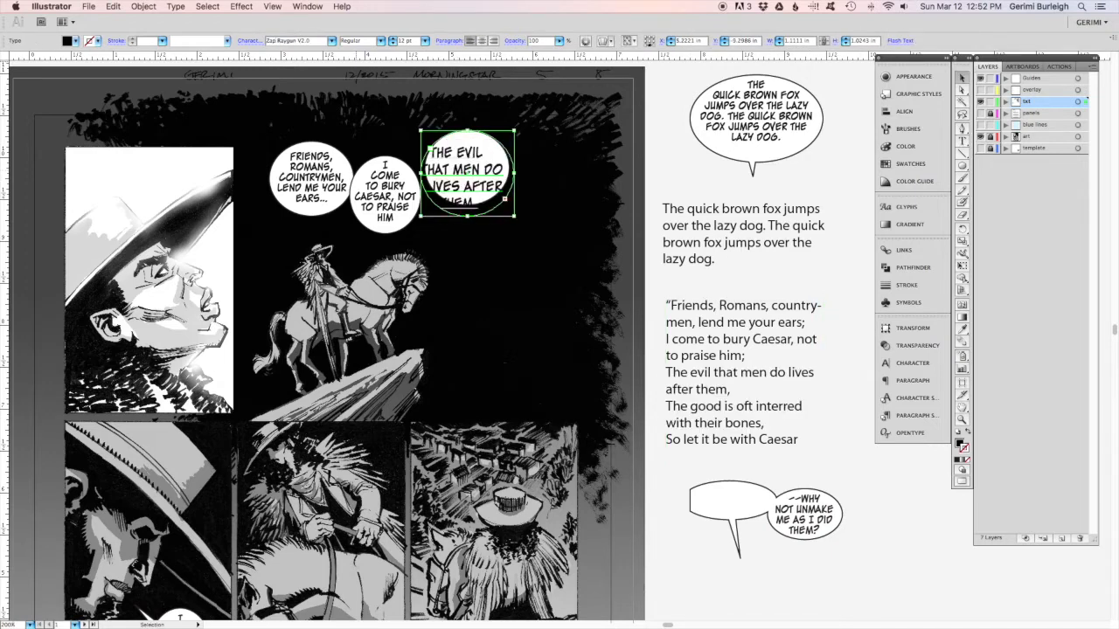
{"action": "left_click", "coordinate": [249, 40]}
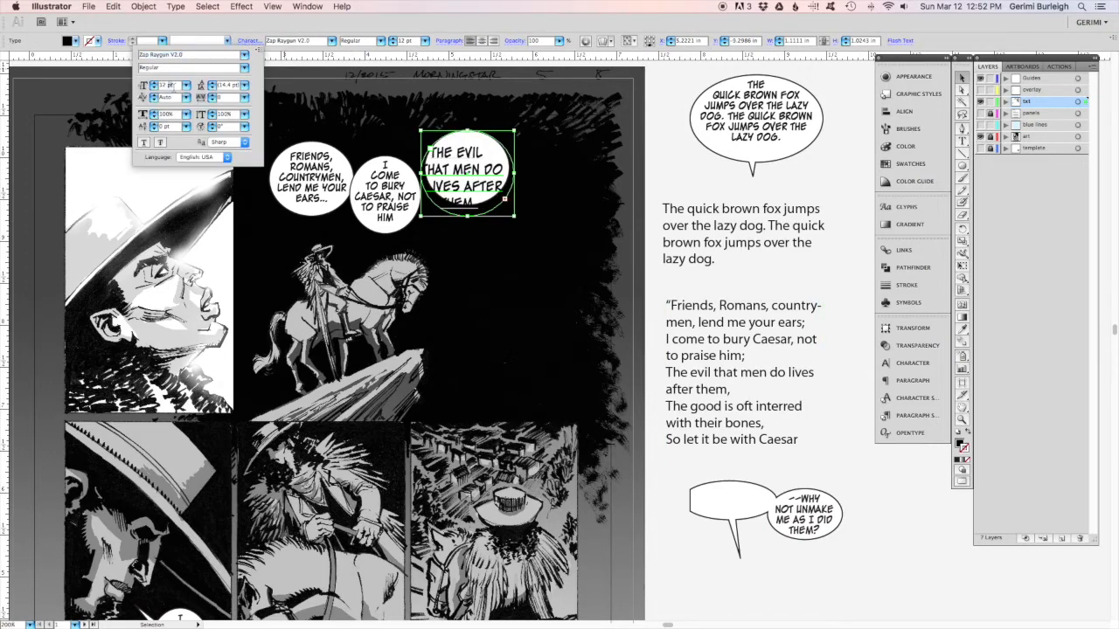
{"action": "left_click", "coordinate": [175, 87]}
{"action": "type", "text": "9"}
{"action": "key", "text": "Tab"}
{"action": "type", "text": "9"}
{"action": "key", "text": "Return"}
{"action": "left_click", "coordinate": [482, 42]}
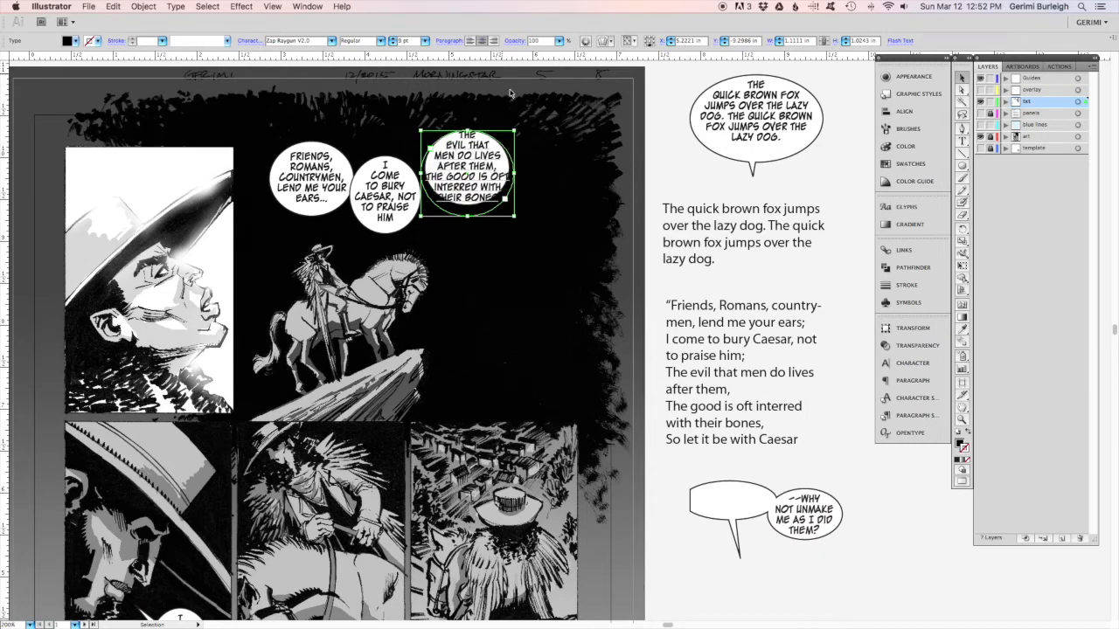
- Enlarge the third balloon's white ellipse around its text and widen the text oval to about 1.20 × 1.04 in
{"action": "key", "text": "super+shift+a"}
{"action": "key", "text": "a"}
{"action": "left_click", "coordinate": [514, 177]}
{"action": "left_click", "coordinate": [507, 185]}
{"action": "key", "text": "v"}
{"action": "left_click_drag", "start_coordinate": [508, 207], "coordinate": [524, 213]}
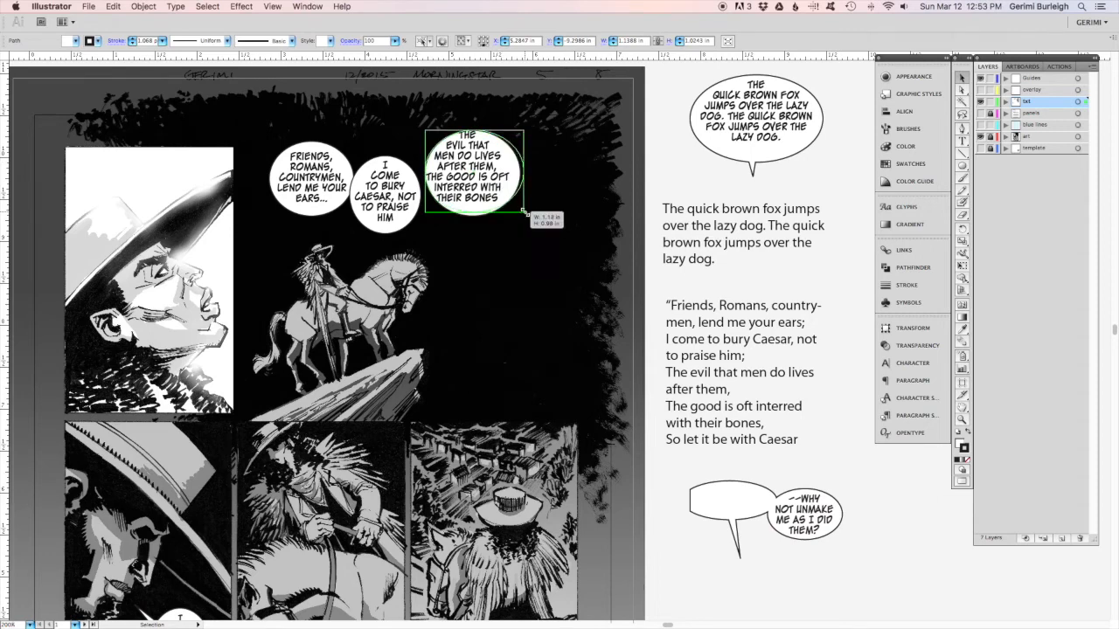
{"action": "left_click", "coordinate": [499, 199]}
{"action": "left_click_drag", "start_coordinate": [514, 217], "coordinate": [522, 218]}
- Remove the line break after "them," in the third balloon and resize its text oval and ellipse, the ellipse to about 1.33 × 0.88 in
{"action": "key", "text": "t"}
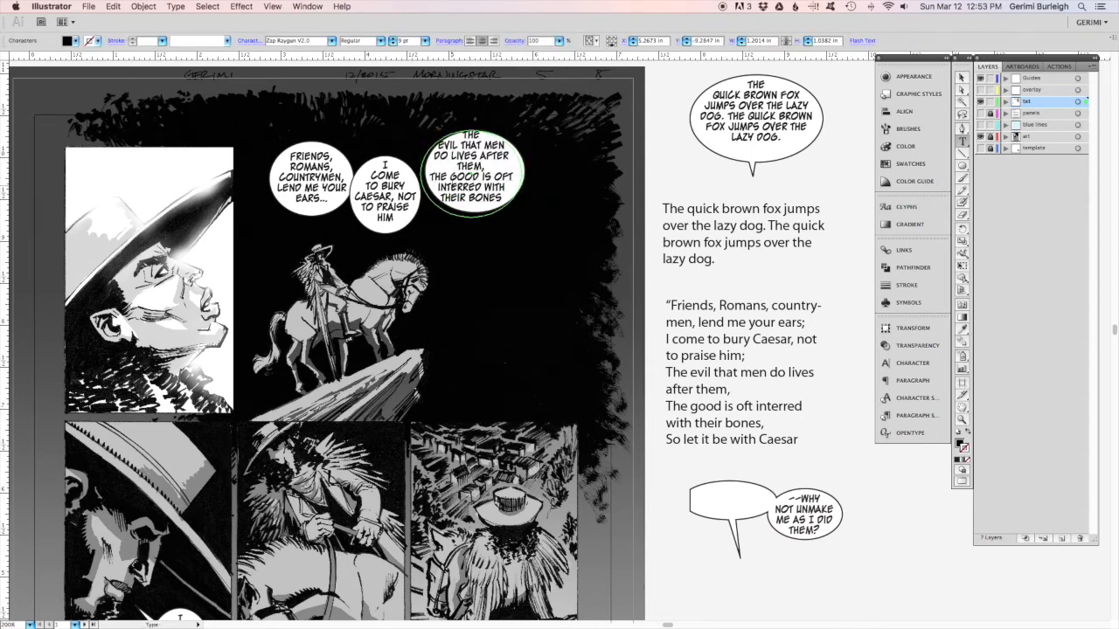
{"action": "key", "text": "BackSpace"}
{"action": "key", "text": "Escape"}
{"action": "mouse_move", "coordinate": [523, 218]}
{"action": "left_mouse_down"}
{"action": "mouse_move", "coordinate": [515, 227]}
{"action": "mouse_move", "coordinate": [527, 236]}
{"action": "left_mouse_up"}
{"action": "left_click_drag", "start_coordinate": [473, 201], "coordinate": [530, 209]}
- Nudge the third balloon's parts so the text sits centered inside the white ellipse
{"action": "left_click", "coordinate": [507, 202]}
{"action": "key", "text": "shift+Left"}
{"action": "key", "text": "Down"}
{"action": "key", "text": "Down"}
{"action": "key", "text": "Down"}
{"action": "key", "text": "Down"}
{"action": "key", "text": "Down"}
{"action": "key", "text": "Right"}
{"action": "key", "text": "Right"}
{"action": "key", "text": "Right"}
{"action": "key", "text": "Right"}
{"action": "key", "text": "Up"}
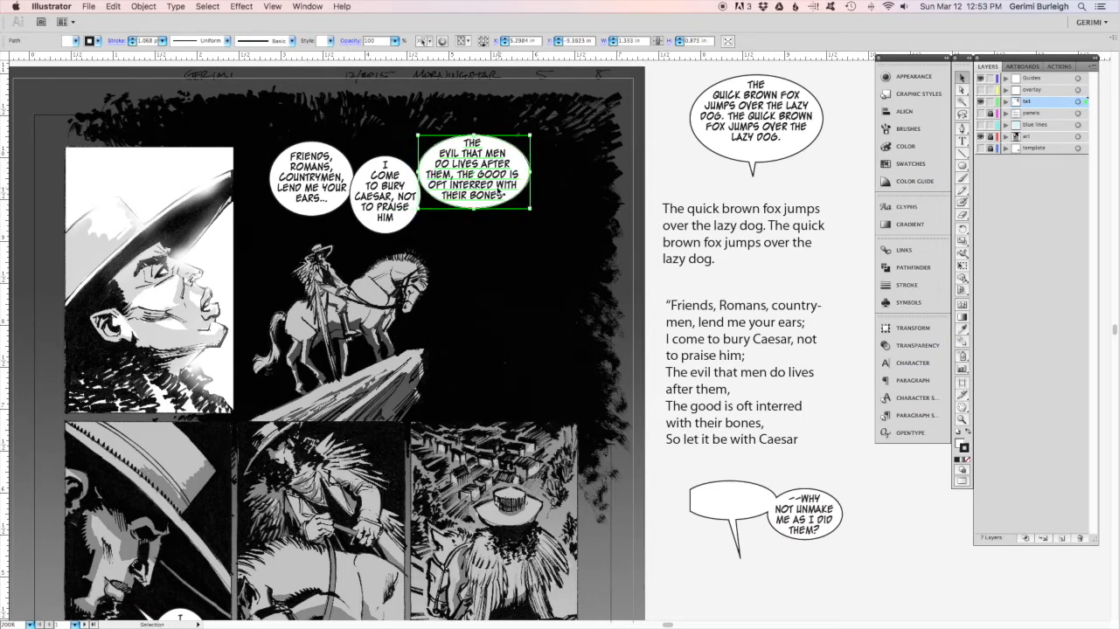
- Move the third balloon's ellipse and text together slightly down and left so they overlap the middle balloon's edge
{"action": "left_click", "coordinate": [482, 185], "text": "shift"}
{"action": "key", "text": "Left"}
{"action": "key", "text": "Left"}
{"action": "key", "text": "shift+Down"}
{"action": "key", "text": "Up"}
{"action": "key", "text": "Up"}
{"action": "key", "text": "Up"}
{"action": "key", "text": "Up"}
{"action": "key", "text": "Left"}
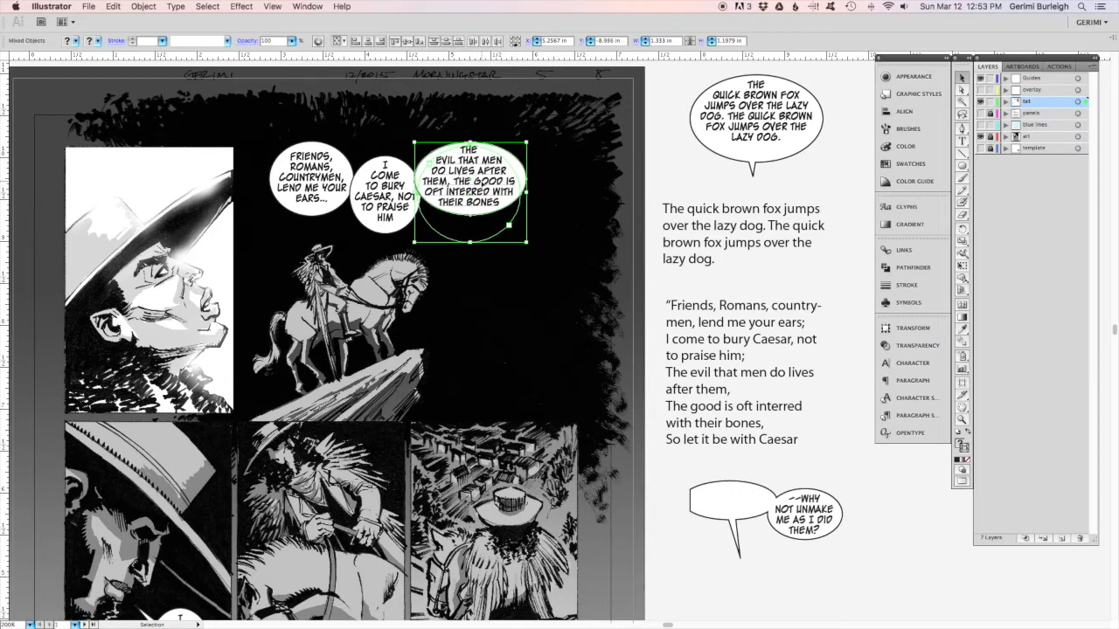
- Shorten the first balloon's ellipse slightly and enlarge the third balloon's ellipse to about 1.35 × 0.91 in
{"action": "left_click", "coordinate": [311, 216]}
{"action": "left_click_drag", "start_coordinate": [312, 216], "coordinate": [313, 211]}
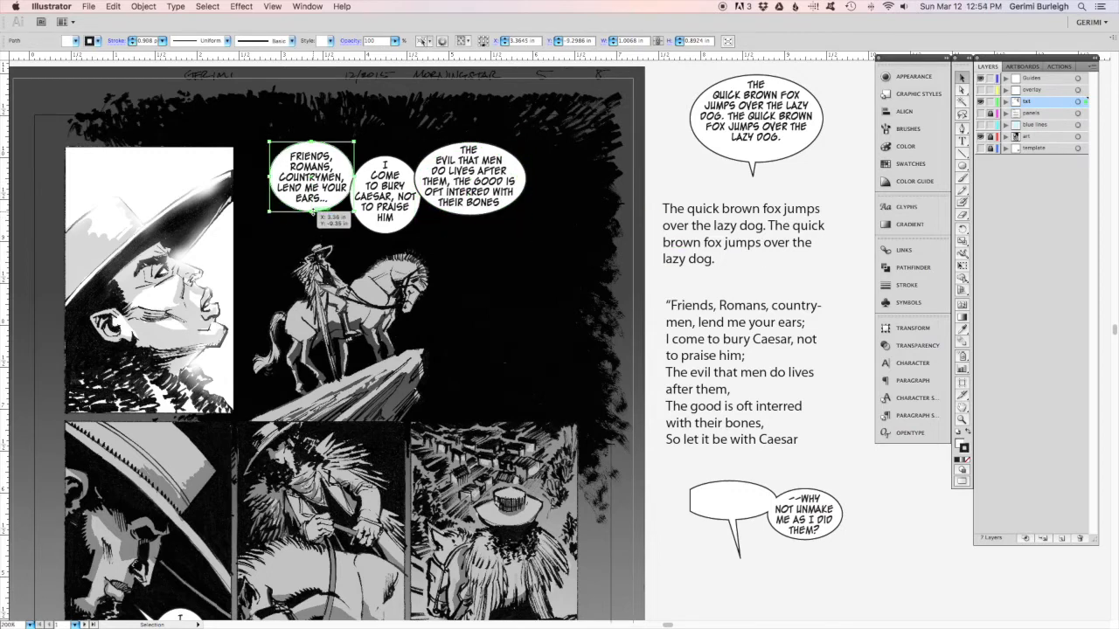
{"action": "left_click", "coordinate": [717, 179]}
{"action": "left_click", "coordinate": [516, 201]}
{"action": "left_click_drag", "start_coordinate": [526, 216], "coordinate": [526, 218]}
{"action": "left_click", "coordinate": [707, 180]}
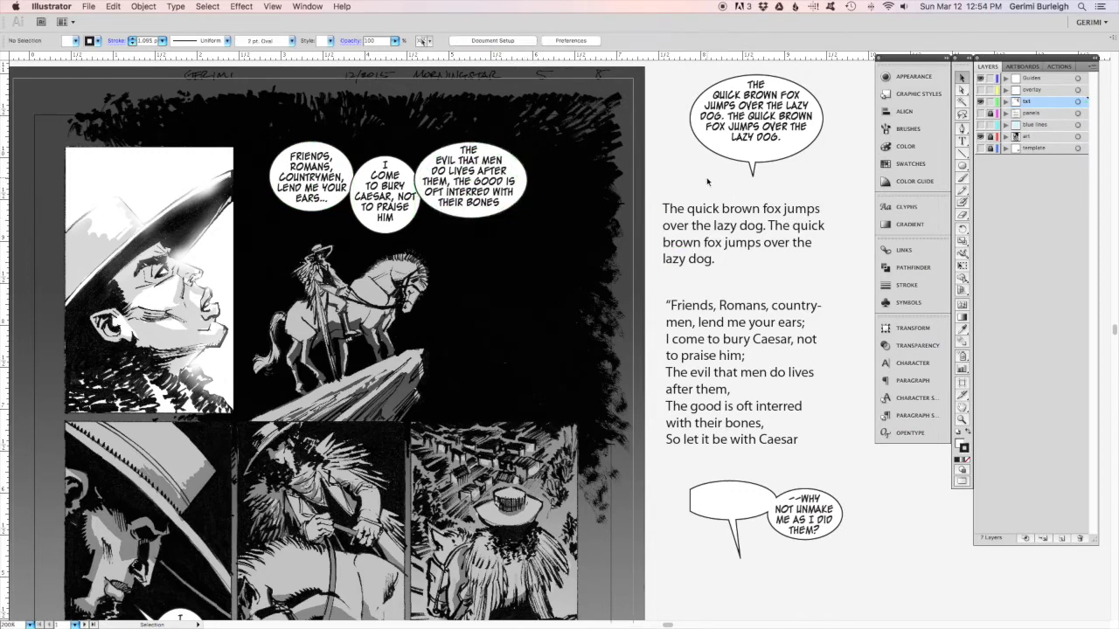
- Copy the script line "So let it be with Caesar" and duplicate the third balloon with its text to the lower right of the original
{"action": "triple_click", "coordinate": [722, 440]}
{"action": "key", "text": "super+c"}
{"action": "key", "text": "Escape"}
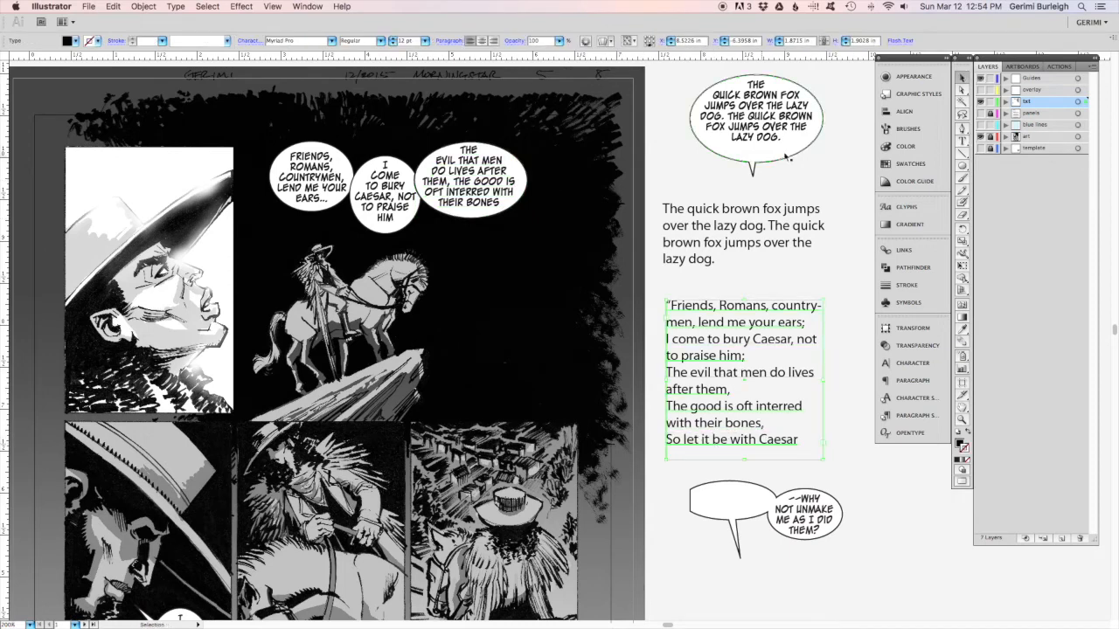
{"action": "left_click", "coordinate": [489, 205]}
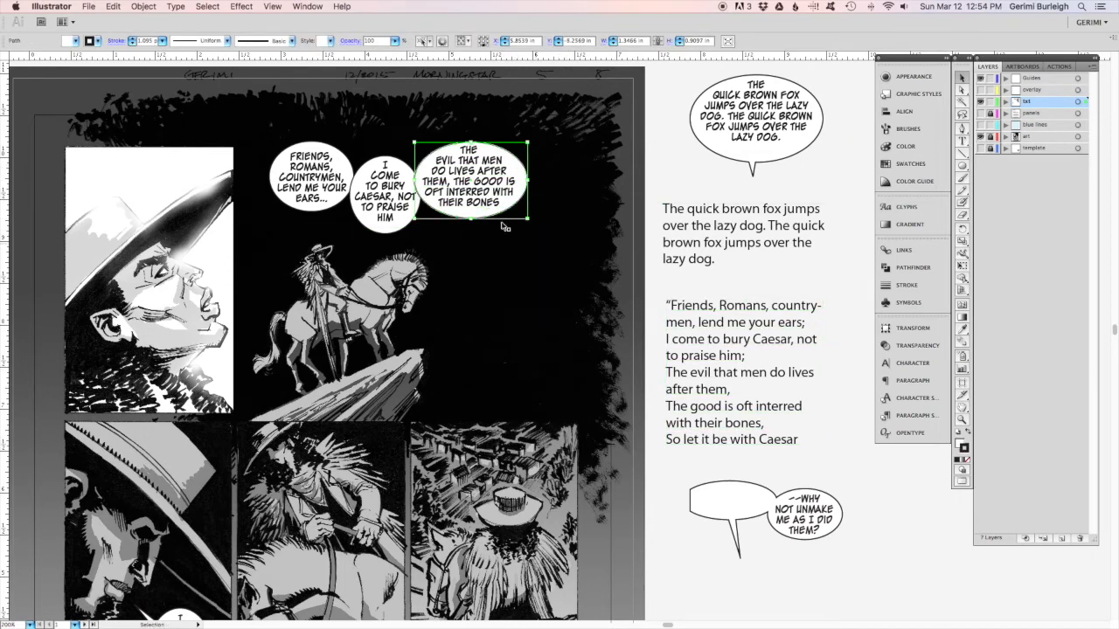
{"action": "left_click", "coordinate": [493, 179], "text": "shift"}
{"action": "left_click_drag", "start_coordinate": [493, 180], "coordinate": [551, 271]}
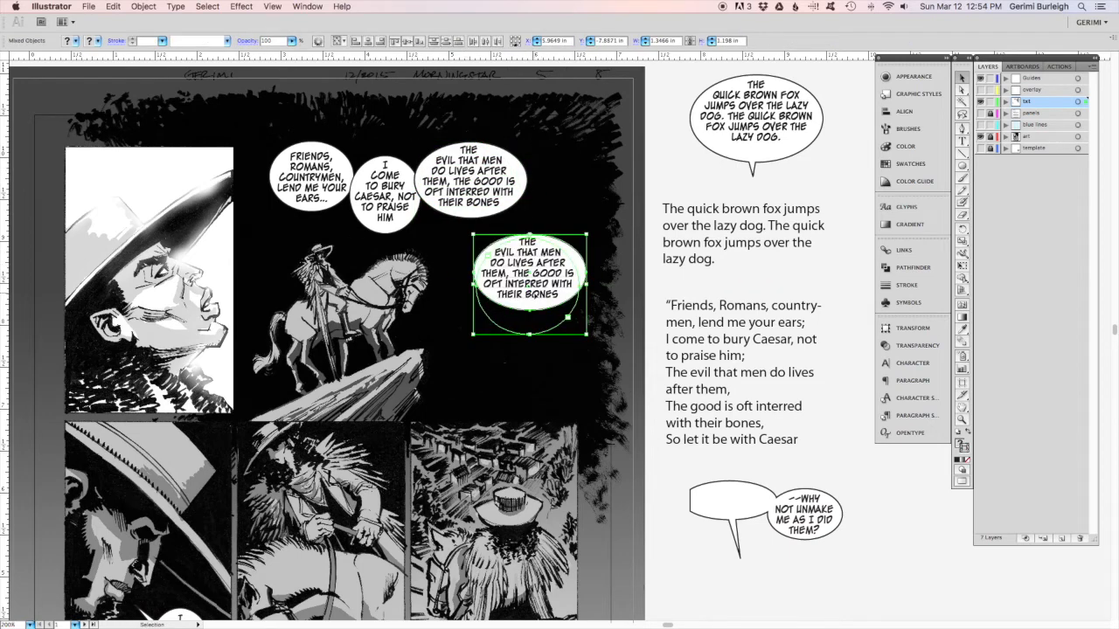
- Replace the duplicated balloon's text with "So let it be with Caesar."
{"action": "key", "text": "super+shift+a"}
{"action": "triple_click", "coordinate": [527, 281]}
{"action": "key", "text": "super+v"}
{"action": "key", "text": "Escape"}
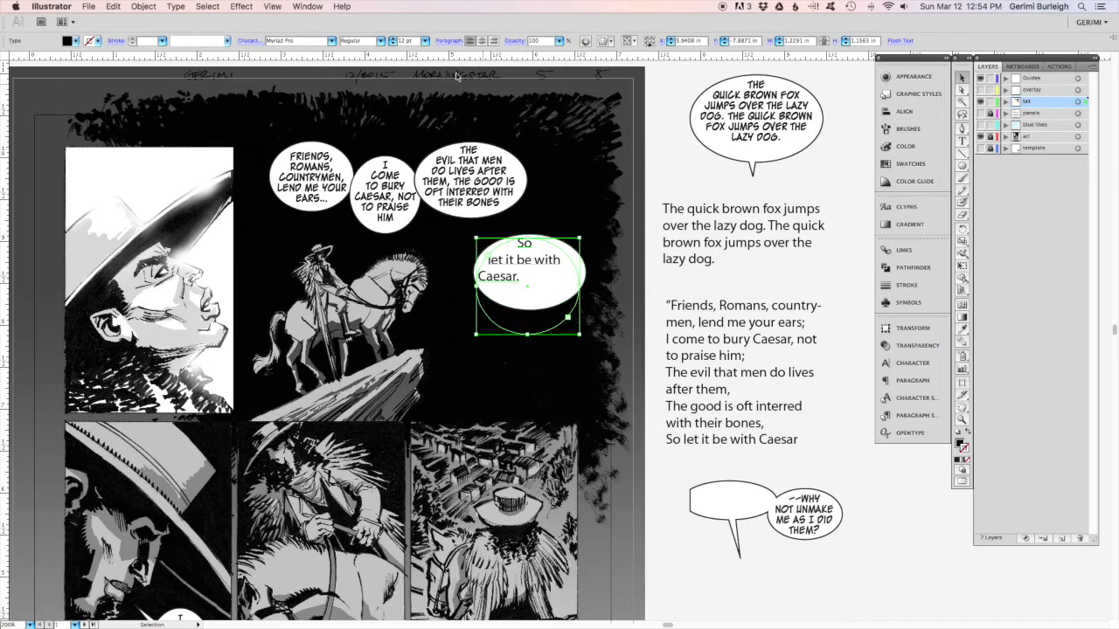
- Set the fourth balloon's text to Zap Raygun V2.0 at 9 pt with 9 pt leading
{"action": "key", "text": "Return"}
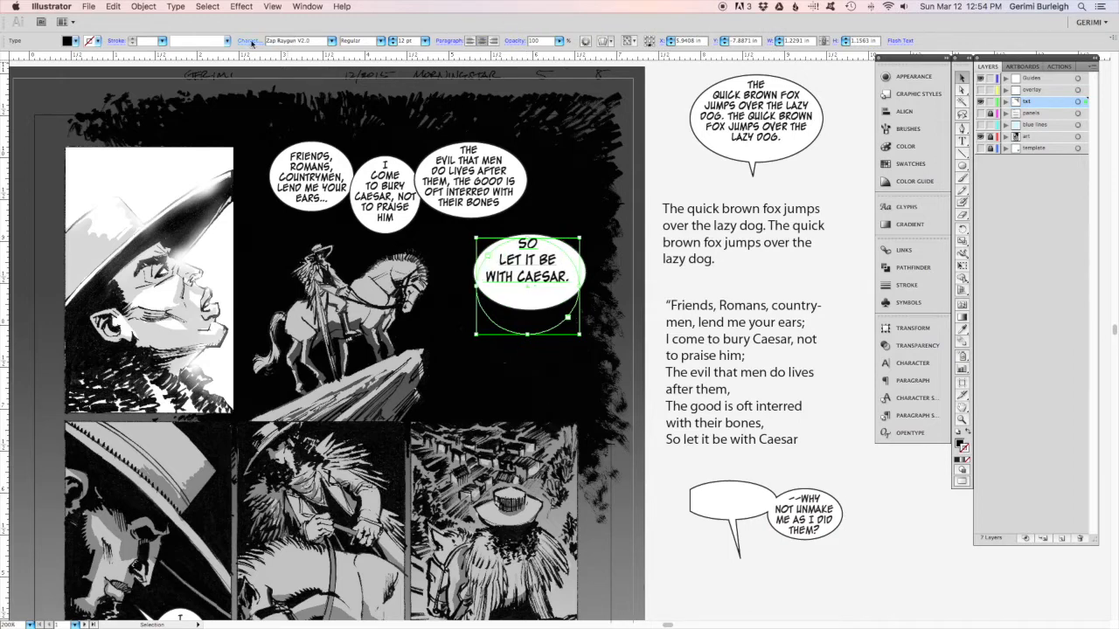
{"action": "left_click", "coordinate": [250, 40]}
{"action": "type", "text": "9"}
{"action": "key", "text": "Tab"}
{"action": "type", "text": "9"}
{"action": "key", "text": "Return"}
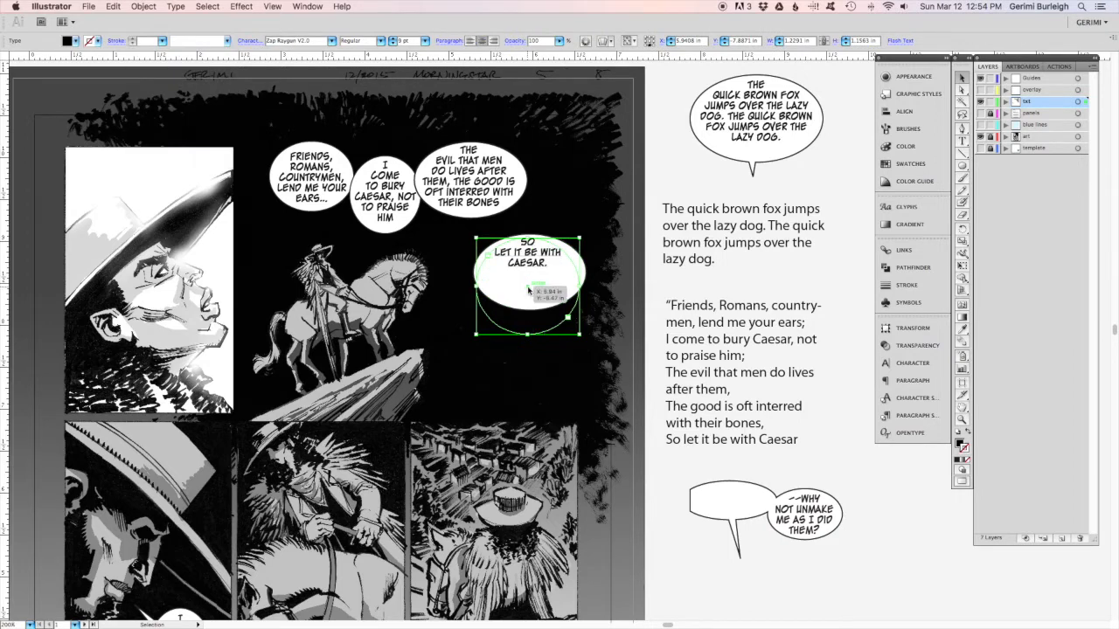
- Shrink the fourth balloon's white ellipse and position it around its short text
{"action": "left_click", "coordinate": [552, 287]}
{"action": "left_click_drag", "start_coordinate": [587, 311], "coordinate": [571, 277]}
{"action": "left_click_drag", "start_coordinate": [473, 256], "coordinate": [537, 270]}
{"action": "left_click", "coordinate": [533, 254], "text": "shift"}
{"action": "left_click", "coordinate": [606, 280]}
- Shrink the fourth balloon's text oval to fit its ellipse, and nudge the third balloon with its text slightly right
{"action": "left_click", "coordinate": [539, 289]}
{"action": "left_click_drag", "start_coordinate": [532, 351], "coordinate": [490, 295]}
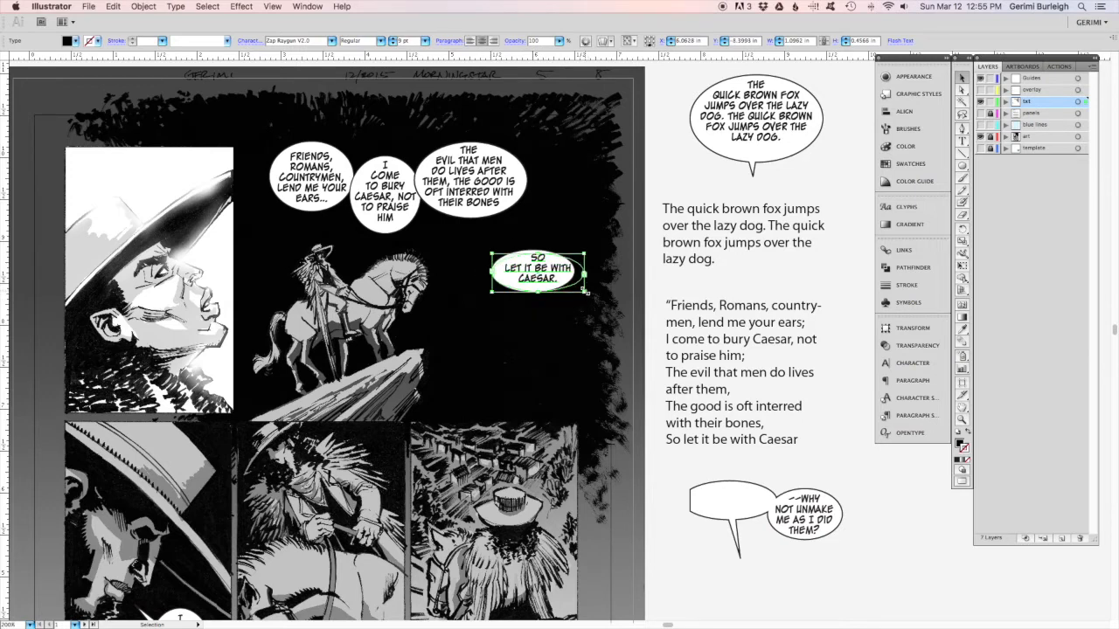
{"action": "left_click", "coordinate": [585, 314]}
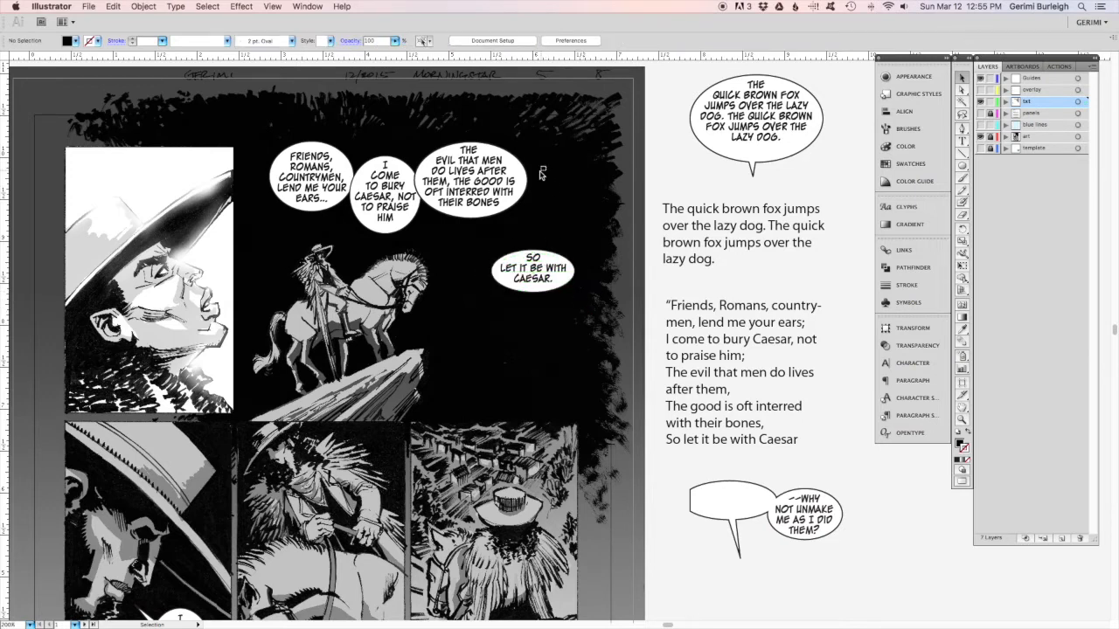
{"action": "left_click_drag", "start_coordinate": [540, 173], "coordinate": [514, 191]}
{"action": "left_click", "coordinate": [564, 183]}
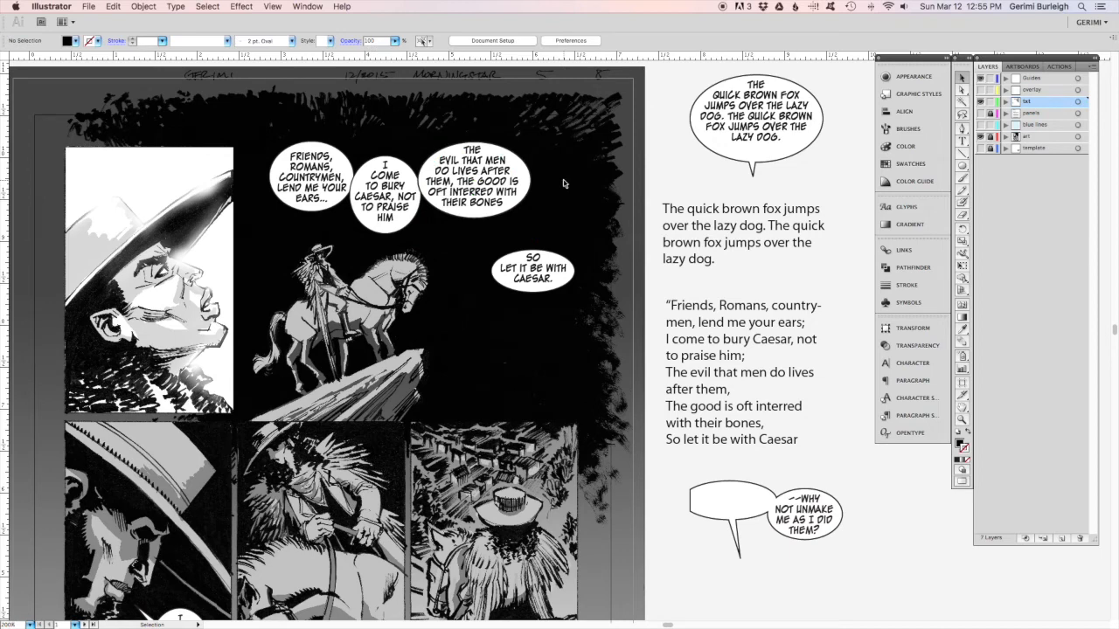
- Draw a narrow triangular tail with the Pen tool from the first balloon toward the rider, with the default white fill and black stroke
{"action": "key", "text": "p"}
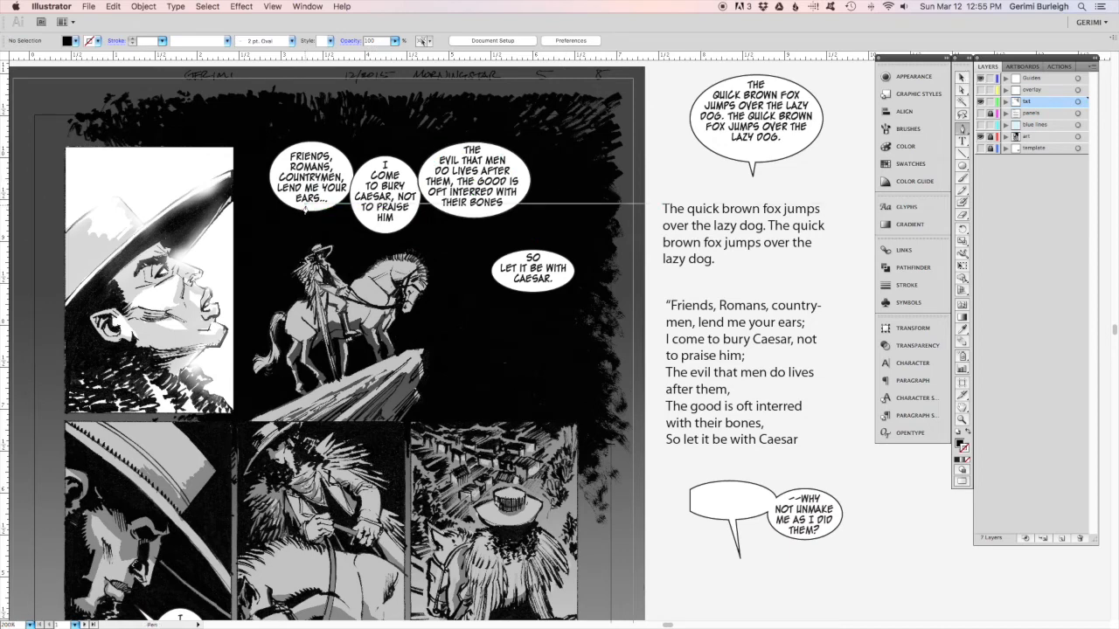
{"action": "left_click", "coordinate": [307, 205]}
{"action": "left_click", "coordinate": [317, 234]}
{"action": "left_click", "coordinate": [317, 206]}
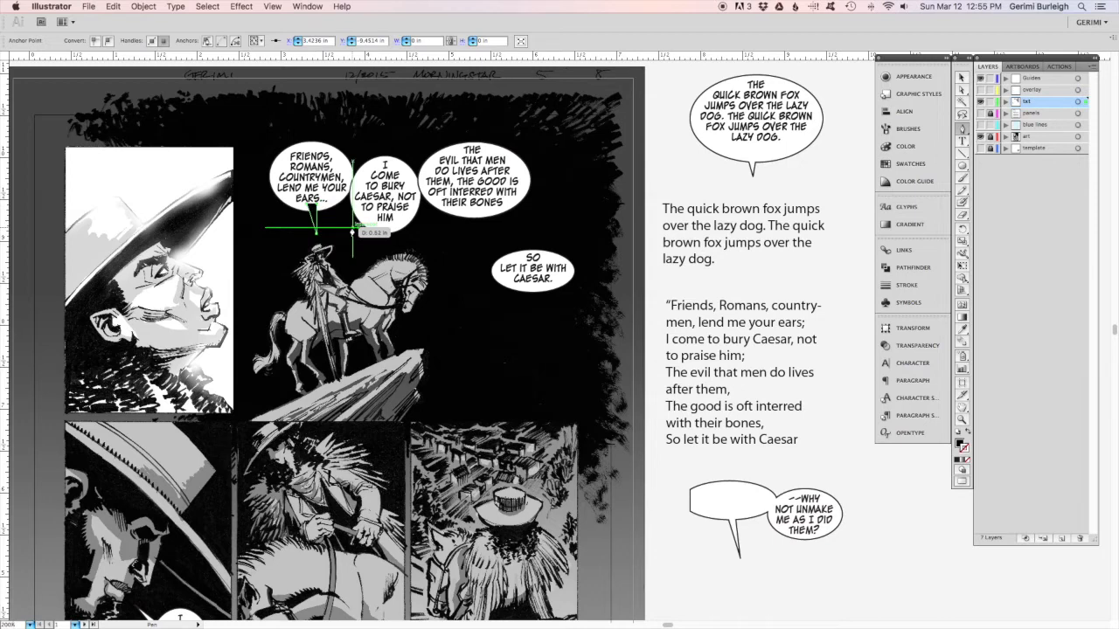
{"action": "key", "text": "d"}
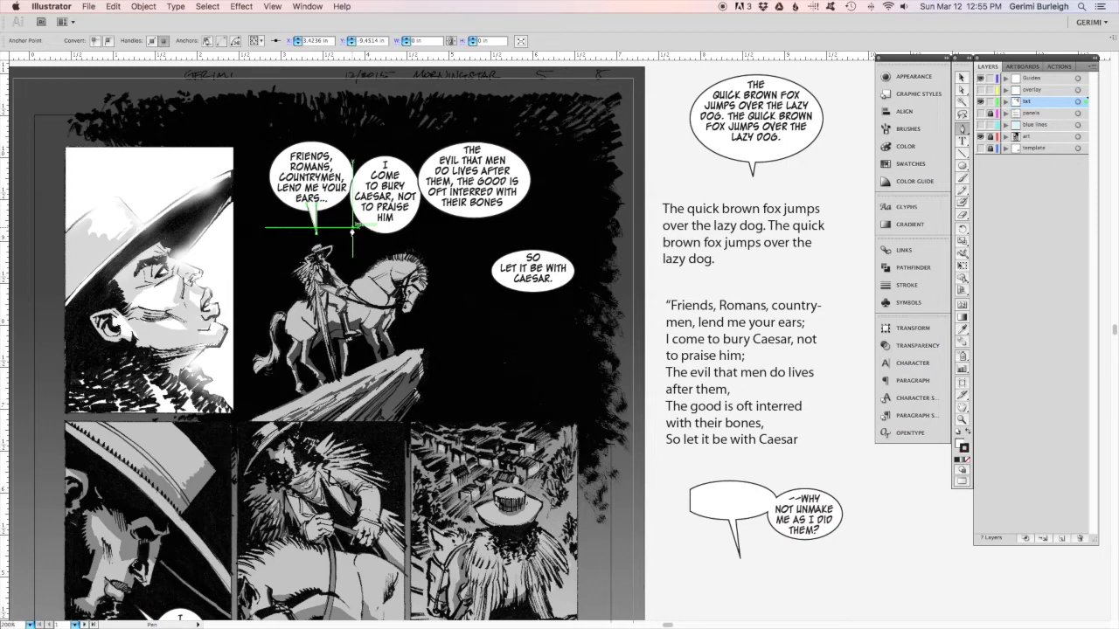
- Draw a thin rectangle about 0.75 in long, then rotate and move it to bridge the third and fourth balloons
{"action": "key", "text": "m"}
{"action": "left_click_drag", "start_coordinate": [512, 200], "coordinate": [574, 203]}
{"action": "key", "text": "c"}
{"action": "key", "text": "r"}
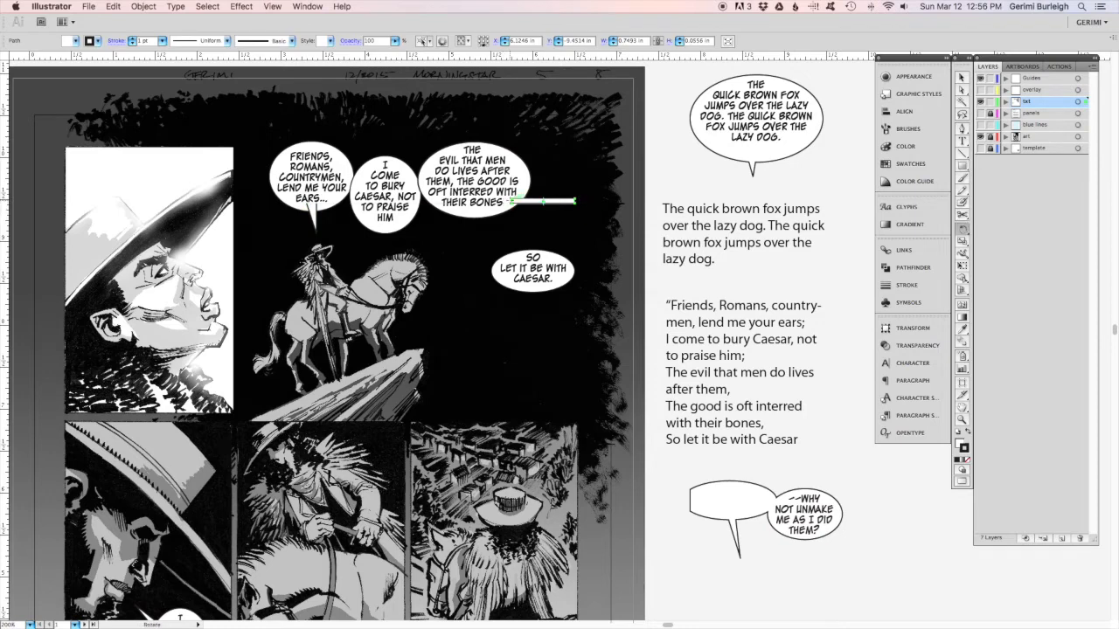
{"action": "left_click_drag", "start_coordinate": [569, 209], "coordinate": [532, 266]}
{"action": "key", "text": "v"}
{"action": "key", "text": "shift+Left"}
{"action": "key", "text": "shift+Left"}
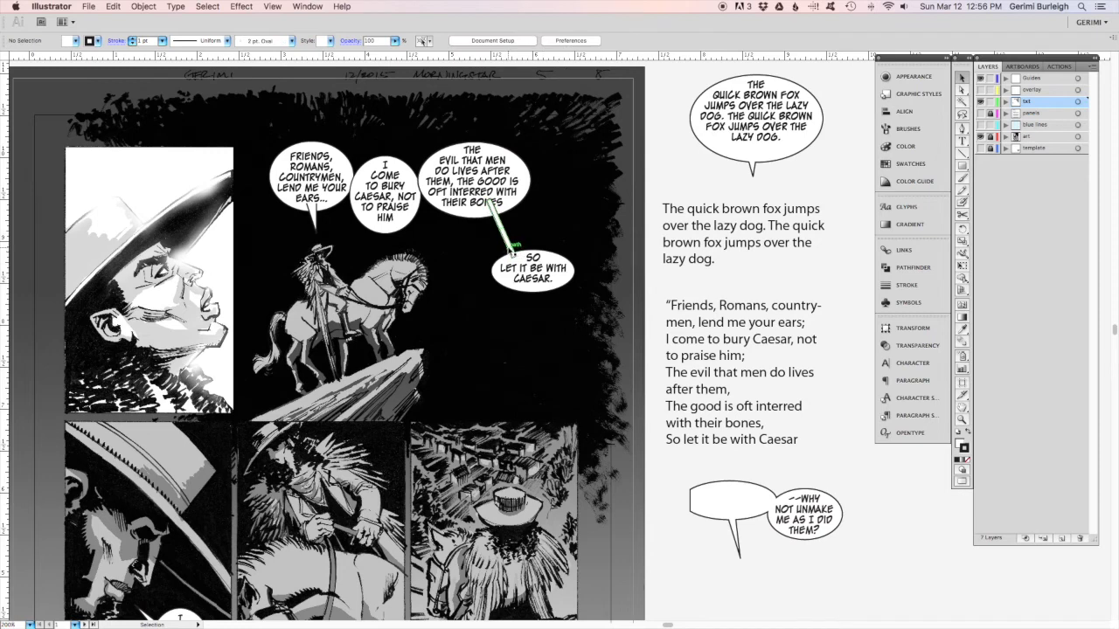
- Unite the four balloon ellipses, the tail and the connector into one compound shape with Pathfinder
{"action": "left_click", "coordinate": [499, 280], "text": "shift"}
{"action": "left_click", "coordinate": [476, 171], "text": "shift"}
{"action": "left_click", "coordinate": [385, 188], "text": "shift"}
{"action": "left_click", "coordinate": [337, 154], "text": "shift"}
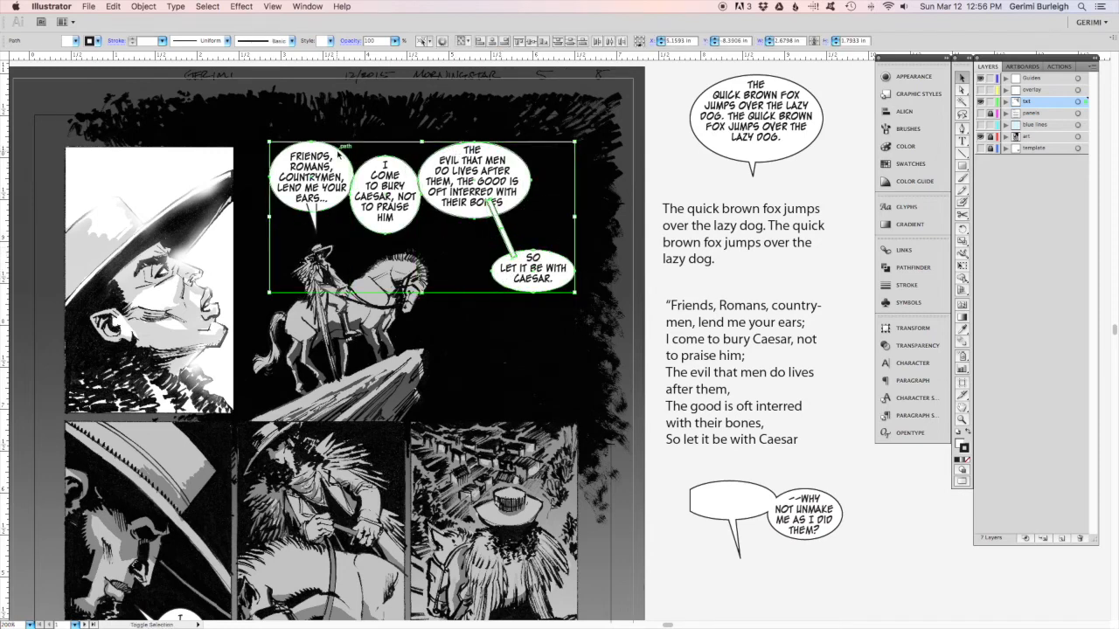
{"action": "left_click", "coordinate": [913, 268]}
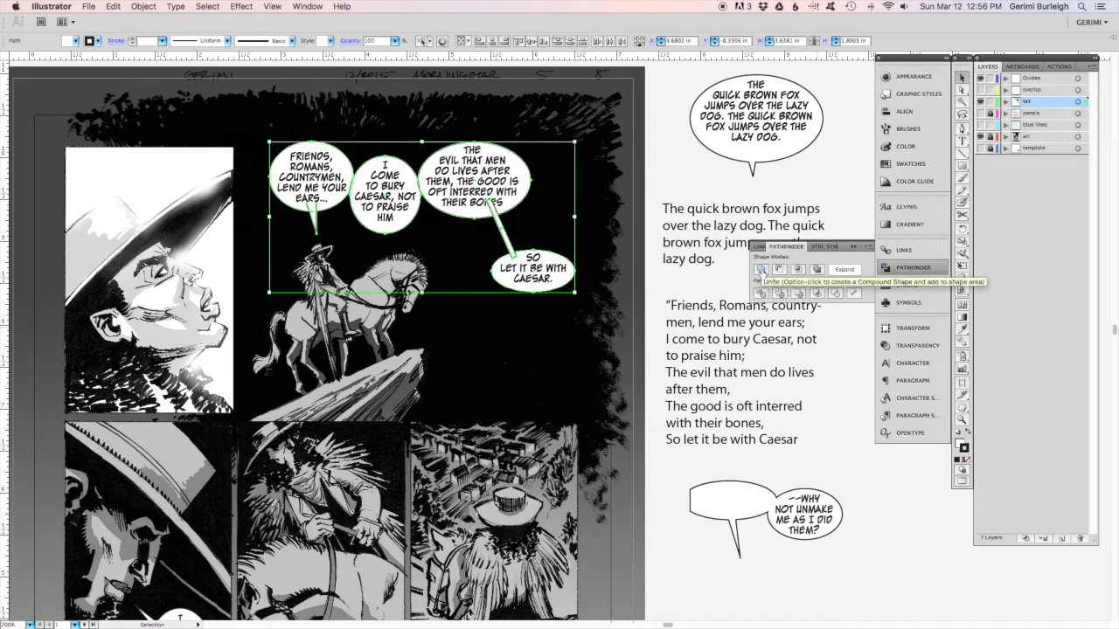
{"action": "left_click", "coordinate": [761, 270]}
- Send the united balloon shape to the back, behind the lettering, and deselect it
{"action": "key", "text": "shift+super+bracketleft"}
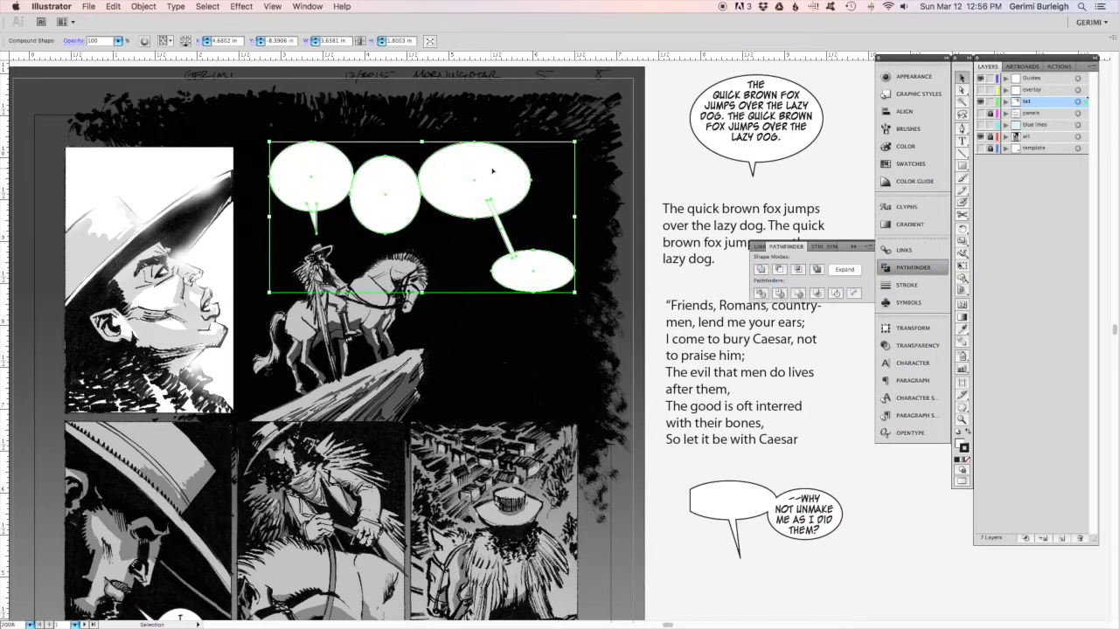
{"action": "left_click", "coordinate": [490, 171]}
{"action": "key", "text": "shift+super+bracketleft"}
{"action": "left_click", "coordinate": [658, 65]}
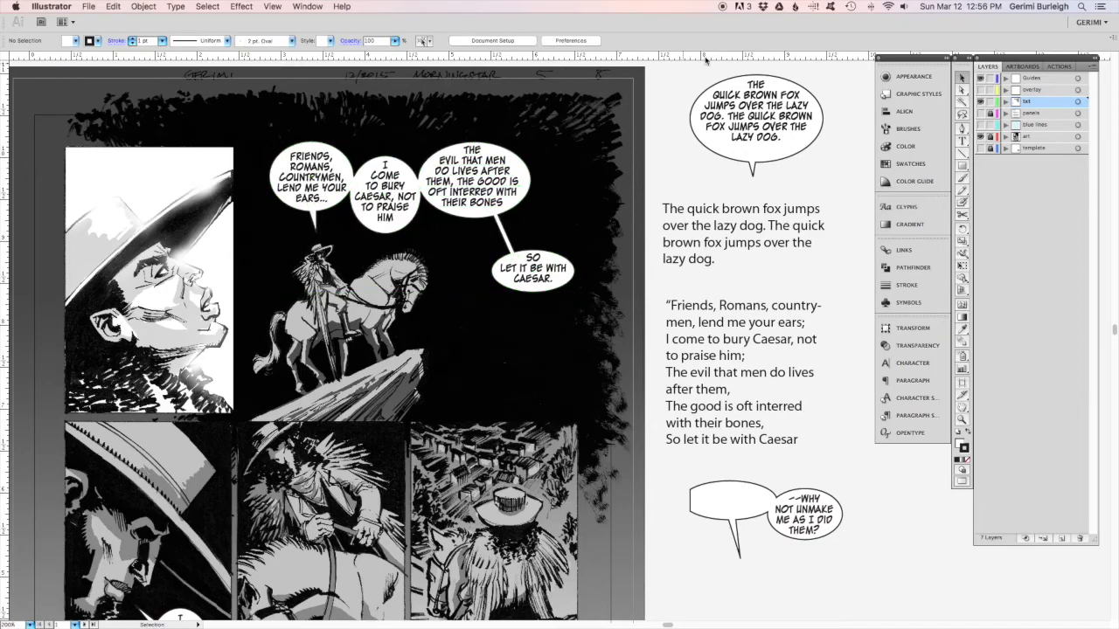